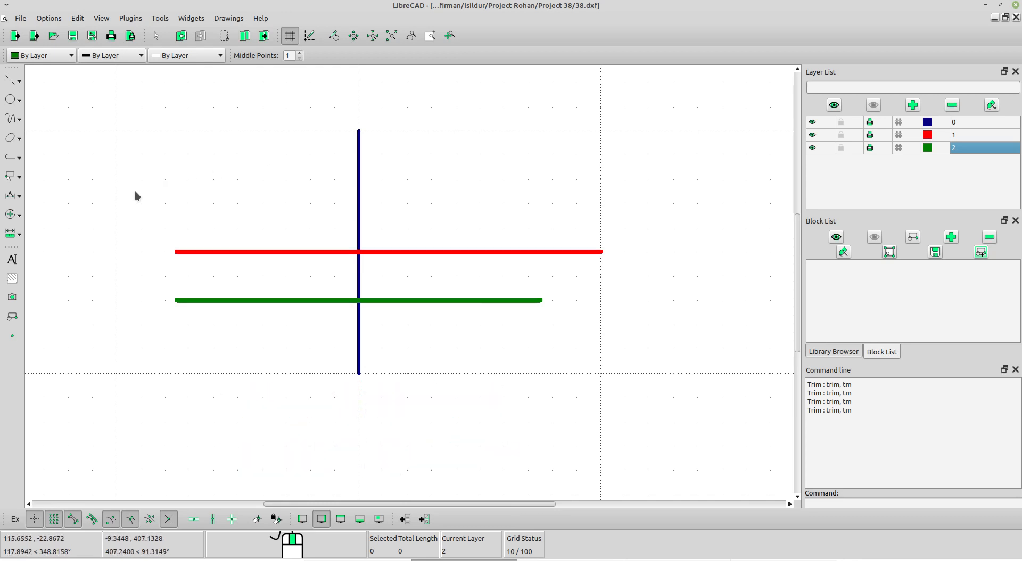
Trim the red and green horizontal lines at the vertical blue line, keeping their left portions.
click(12, 215)
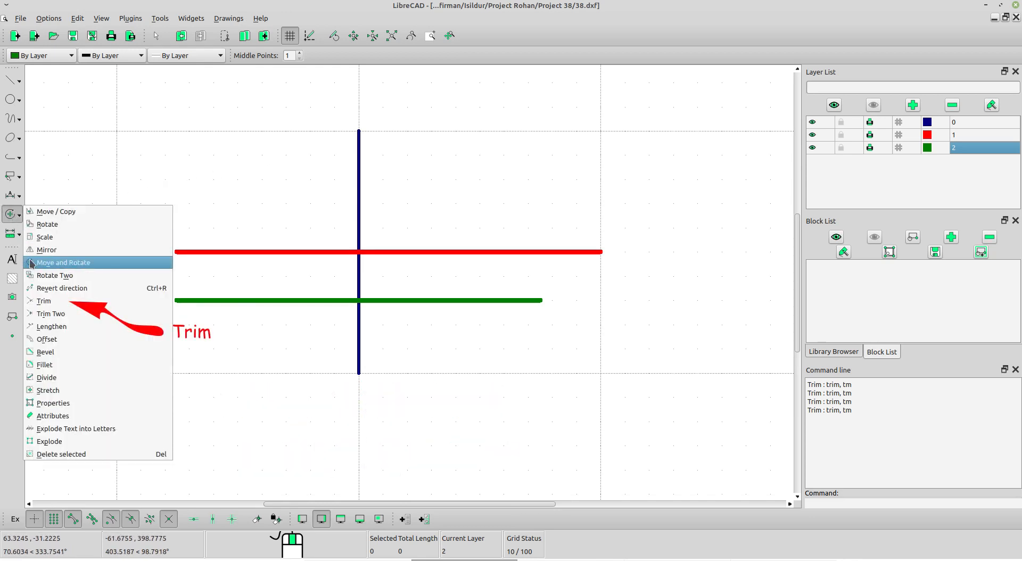
click(45, 302)
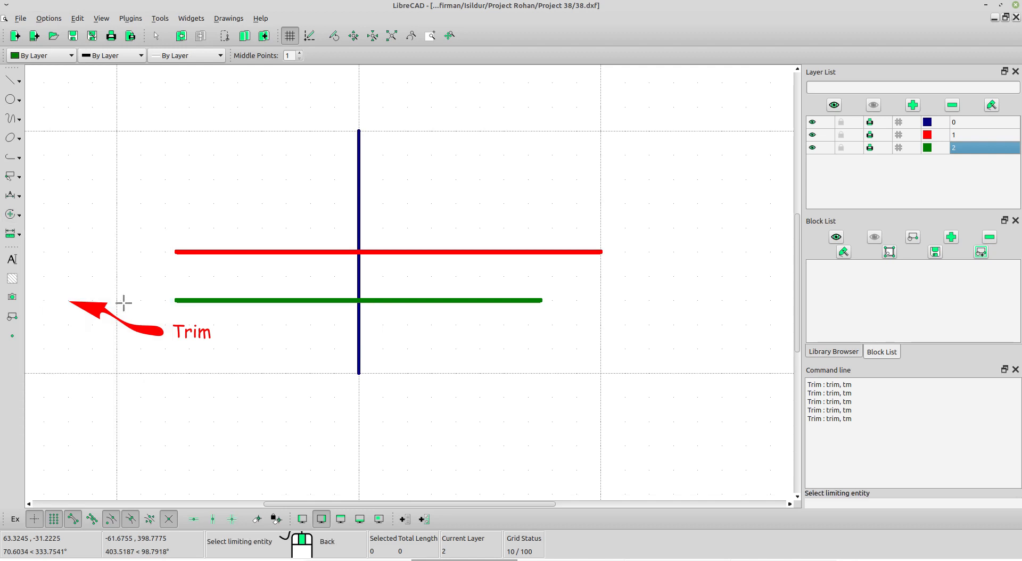
click(359, 225)
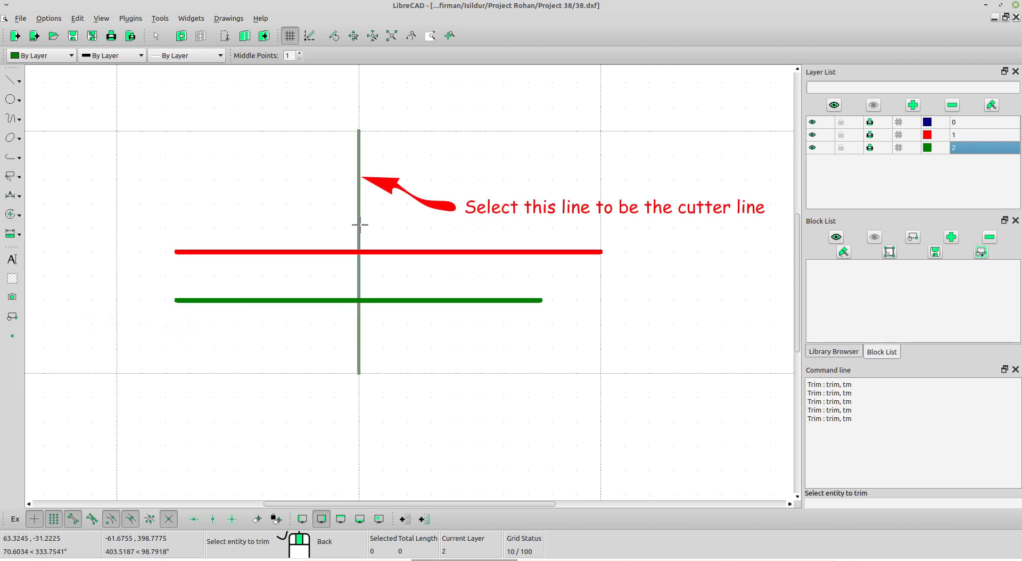
click(286, 252)
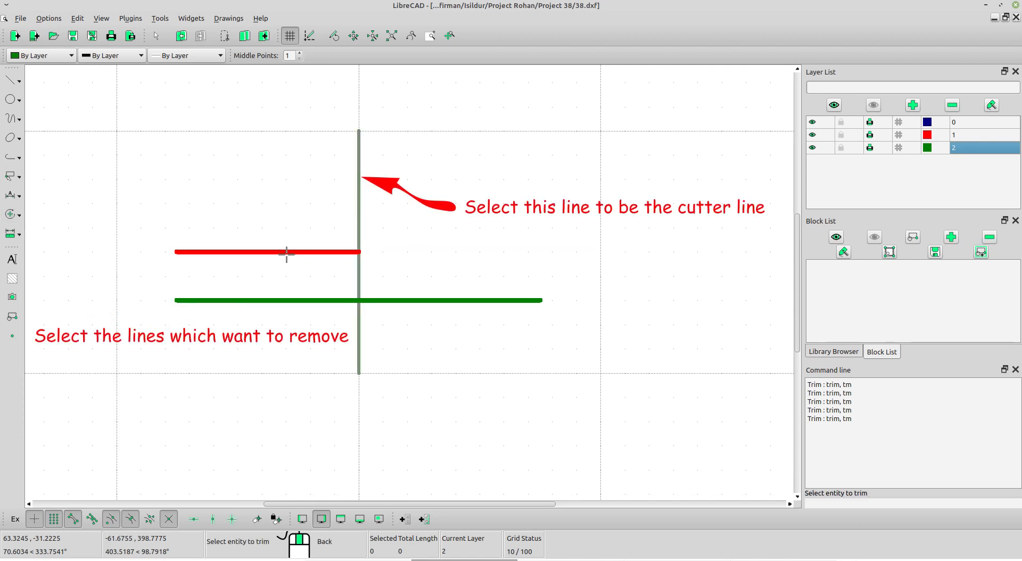
click(258, 299)
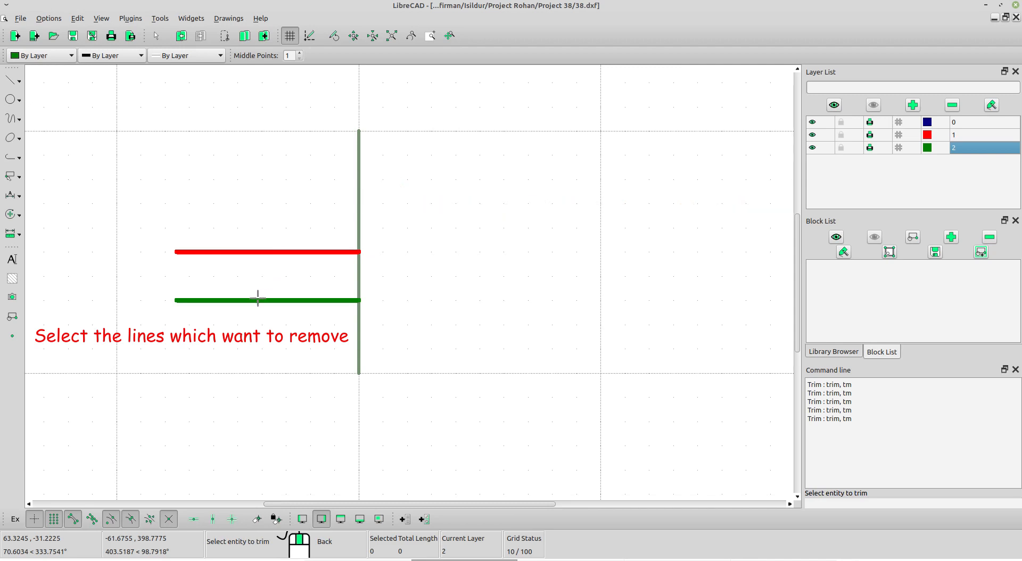
right_click(299, 274)
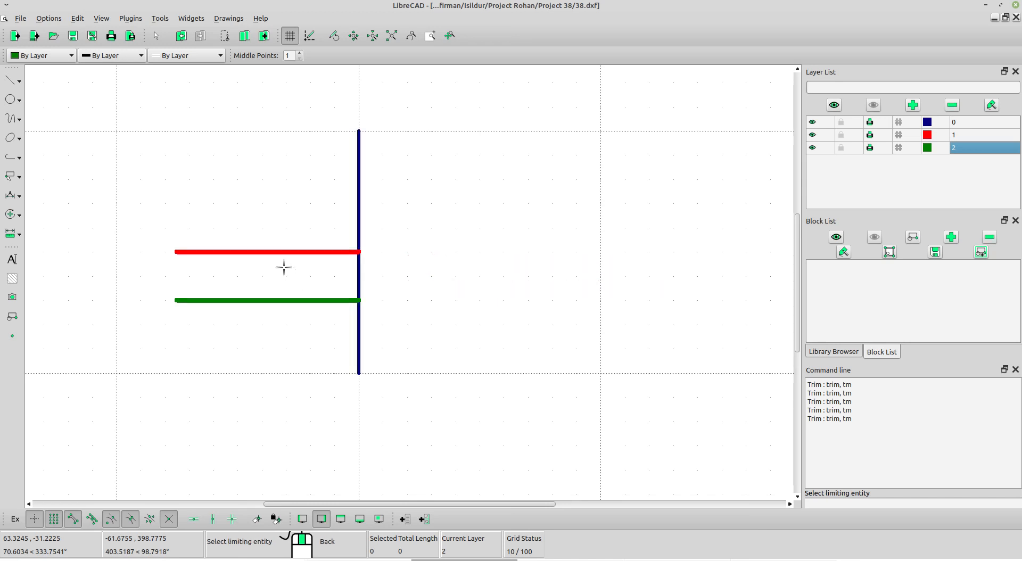
click(13, 180)
right_click(36, 183)
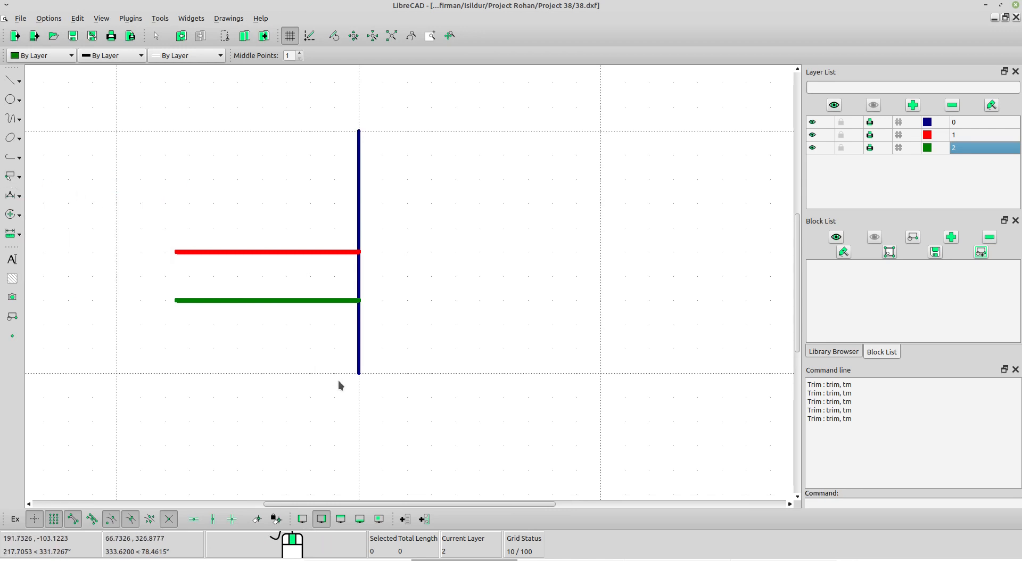
Trim the green diagonal line and the red horizontal line at the blue circle, keeping the portions inside it.
scroll(341, 419, down, 10)
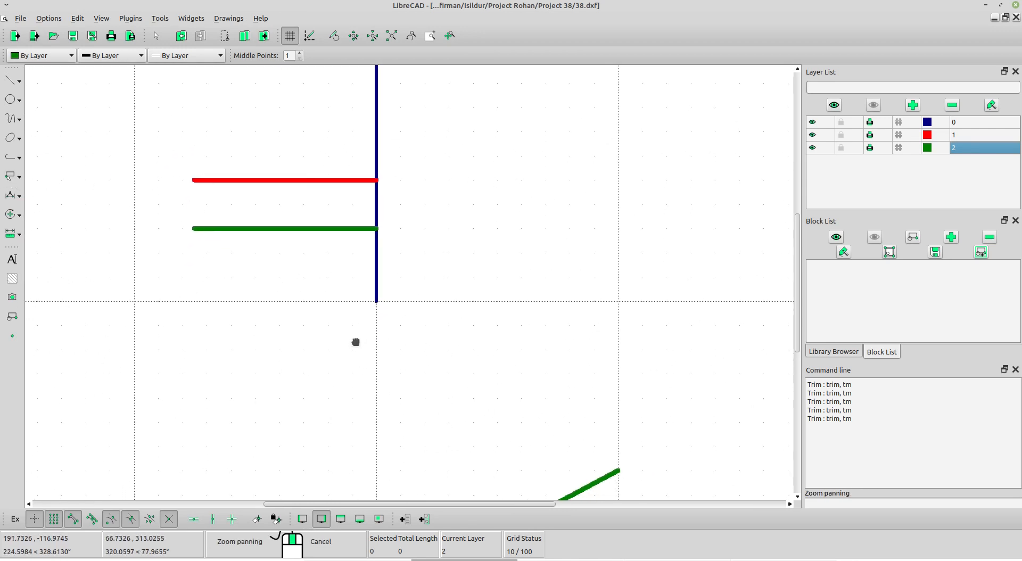
scroll(392, 297, down, 5)
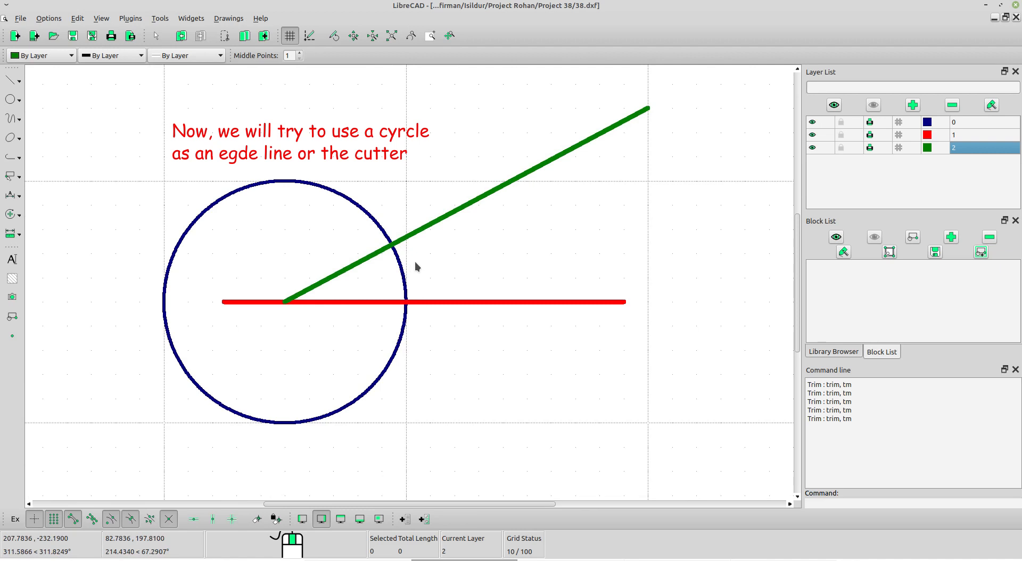
right_click(268, 246)
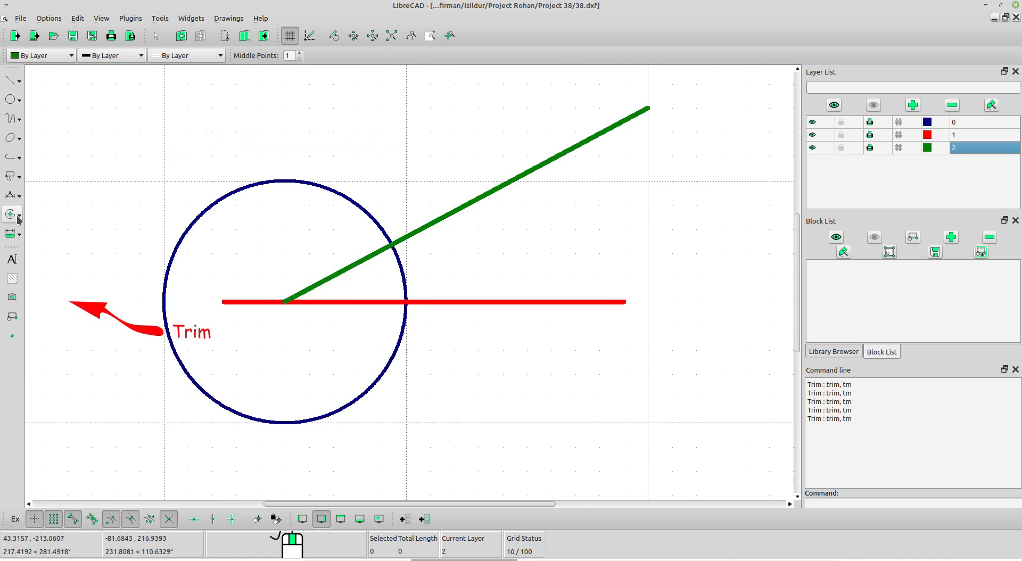
click(11, 215)
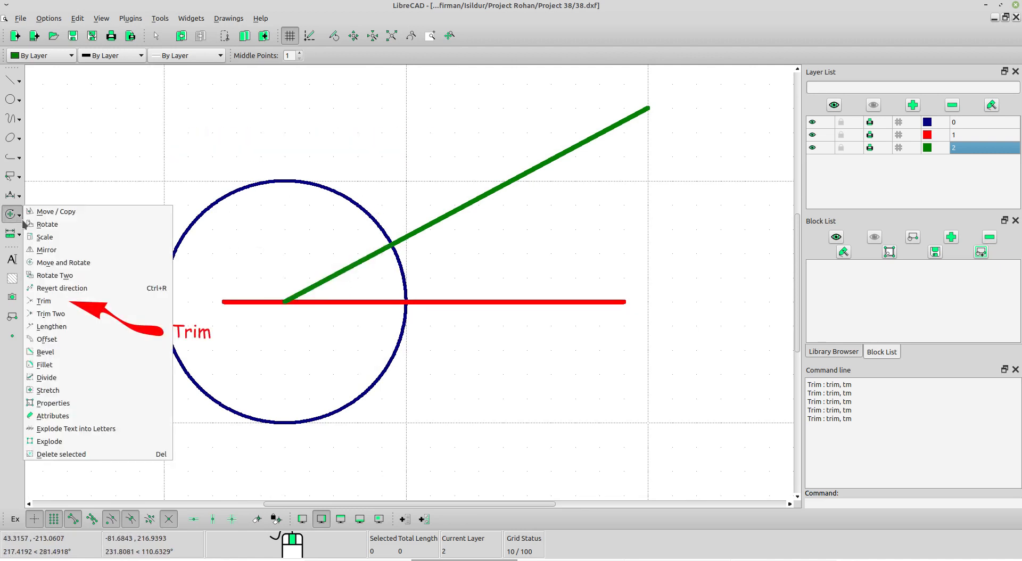
click(56, 303)
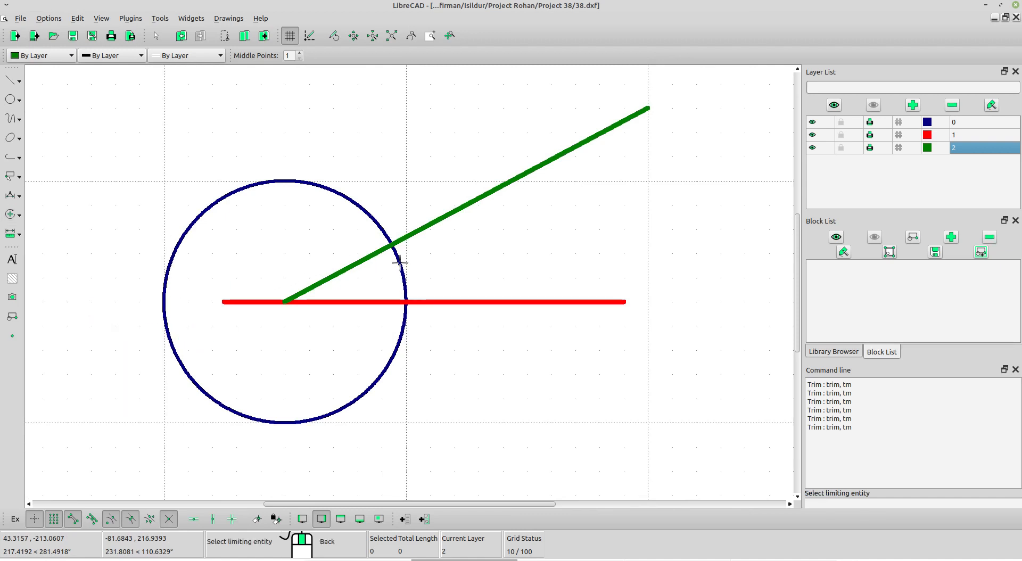
click(367, 214)
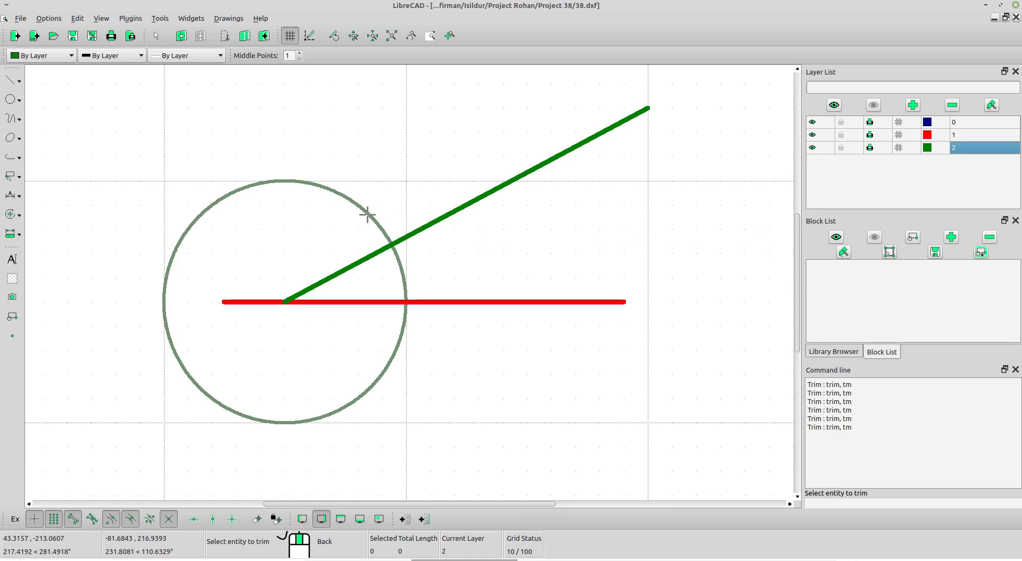
click(351, 259)
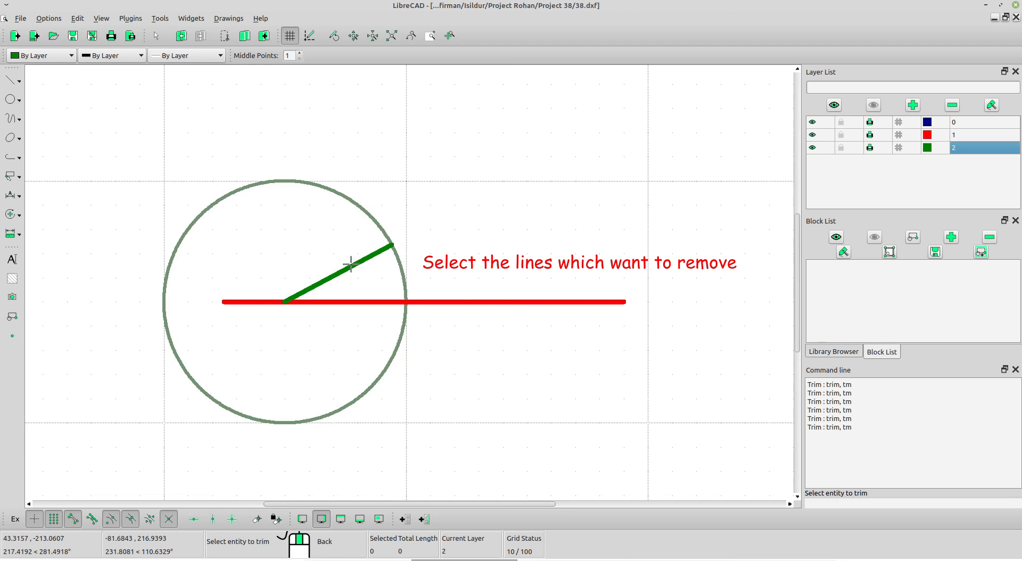
click(348, 301)
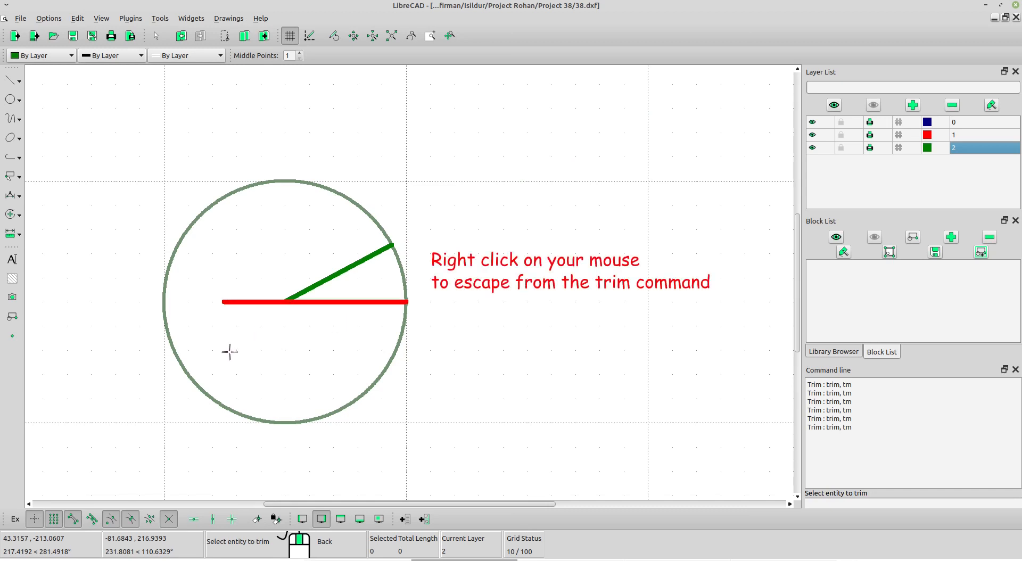
click(12, 177)
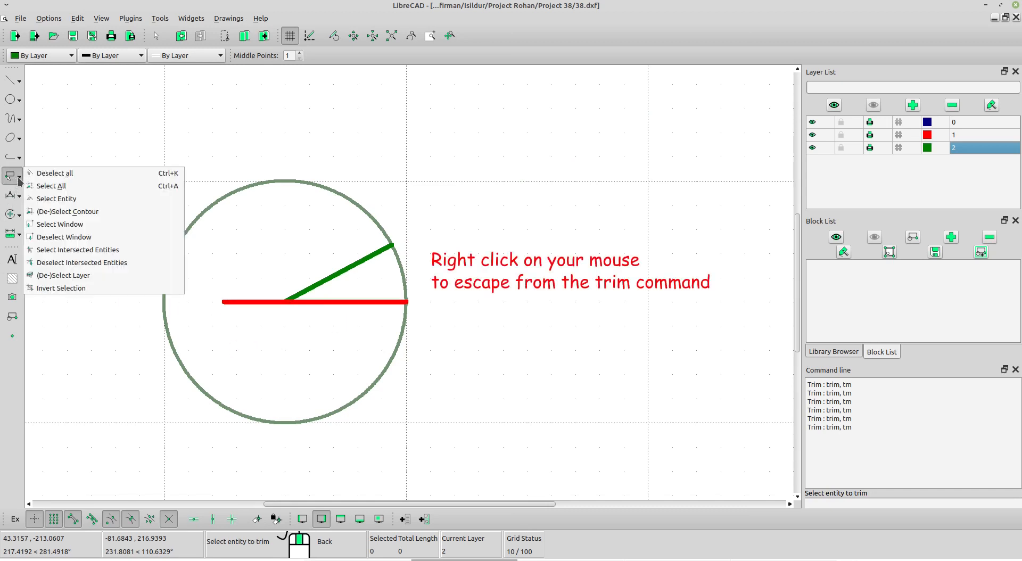
click(52, 177)
Try to trim the green and red lines using the unexploded blue rectangle as the limiting entity.
middle_drag(258, 349, 287, 291)
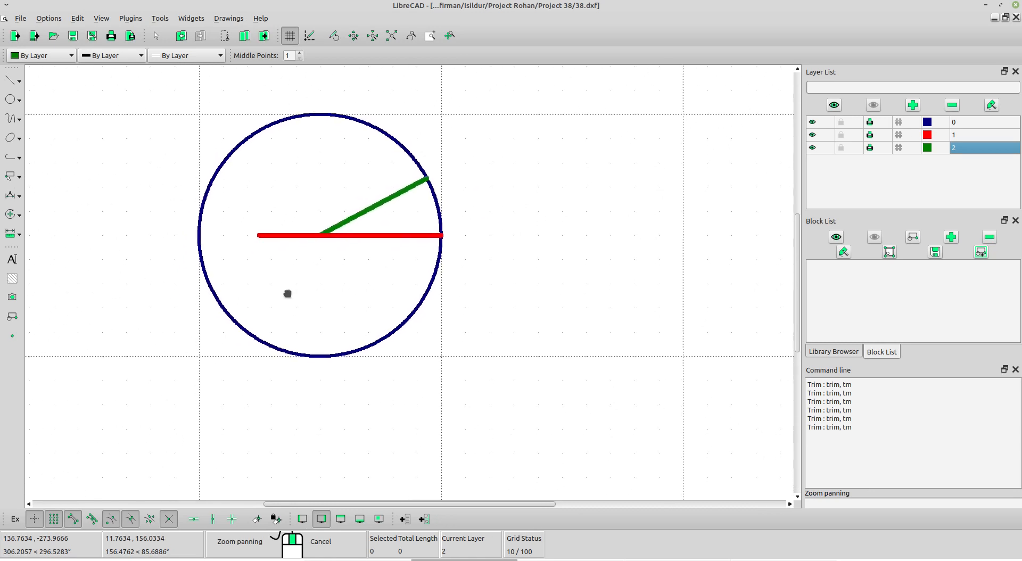
right_click(336, 452)
middle_drag(336, 453, 374, 203)
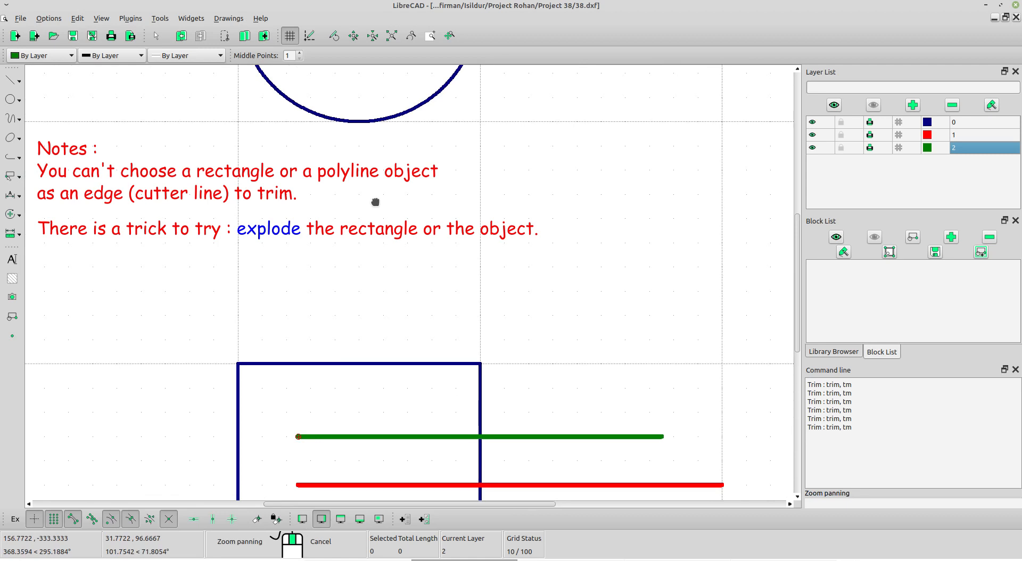
middle_drag(375, 202, 376, 203)
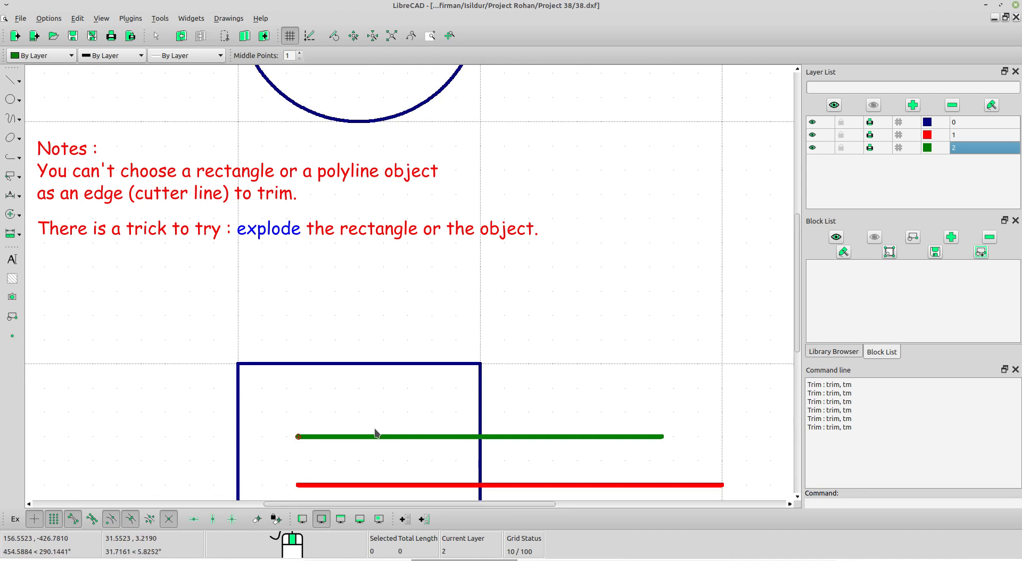
middle_drag(376, 432, 340, 205)
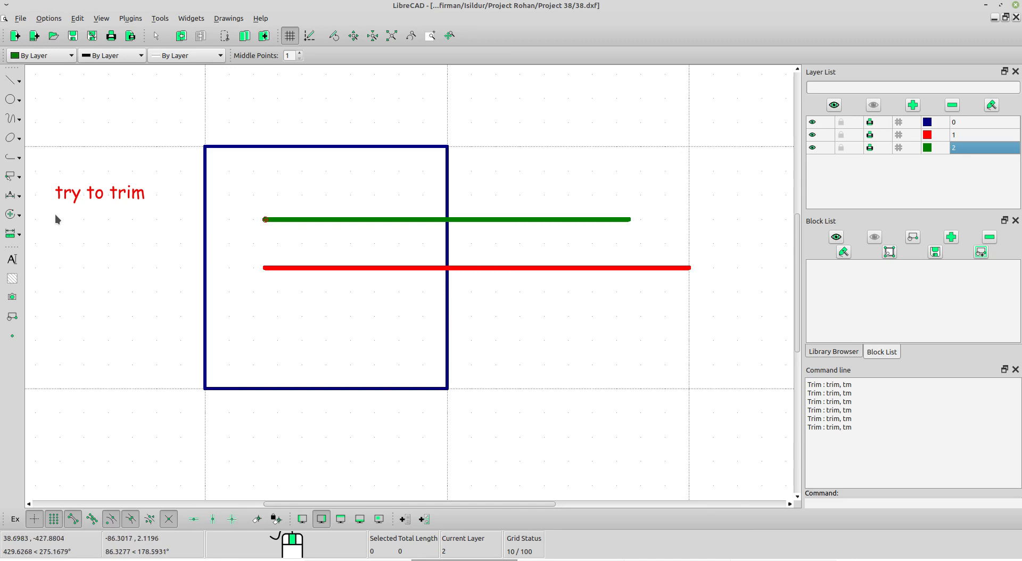
click(15, 214)
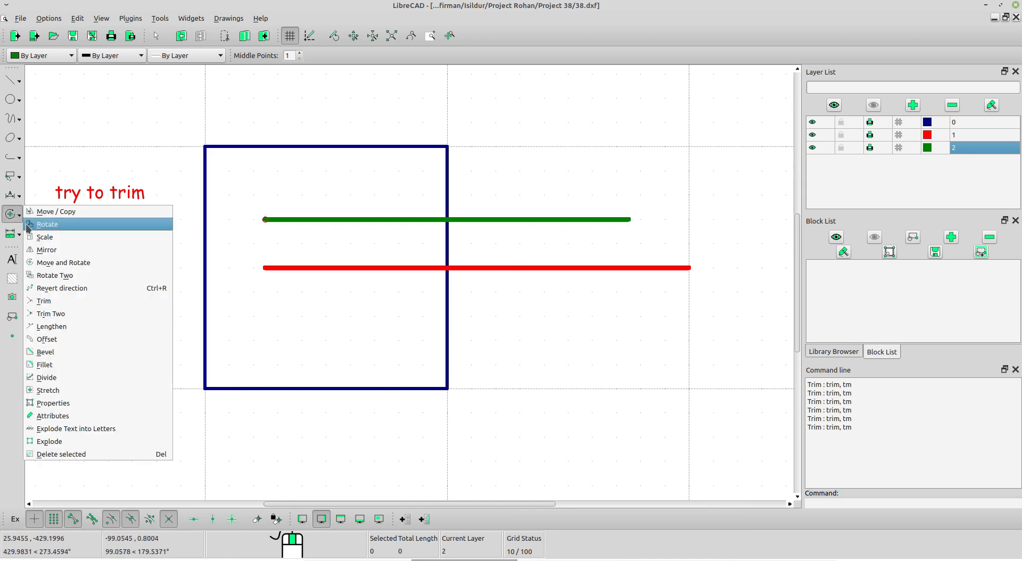
click(62, 302)
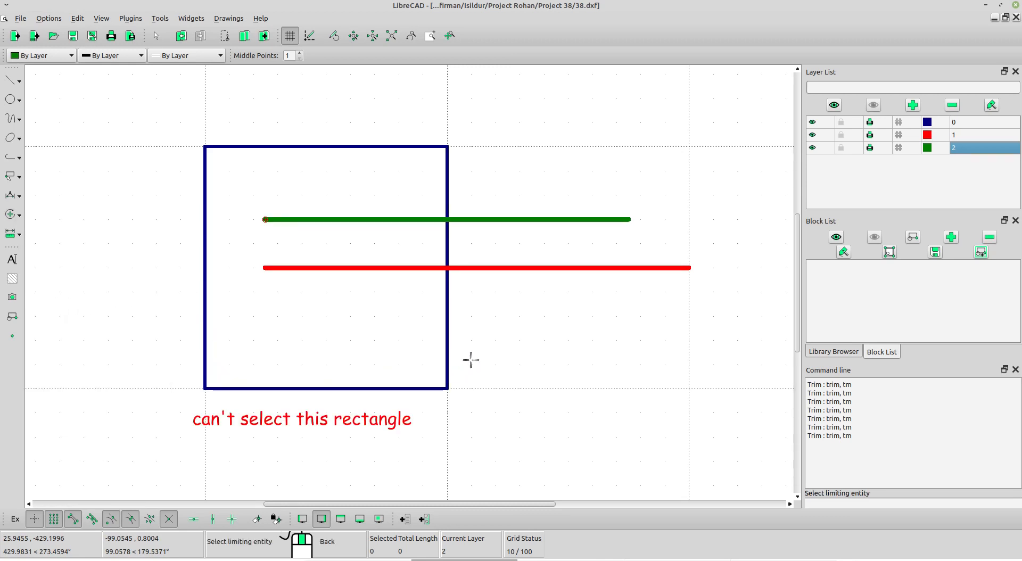
click(387, 268)
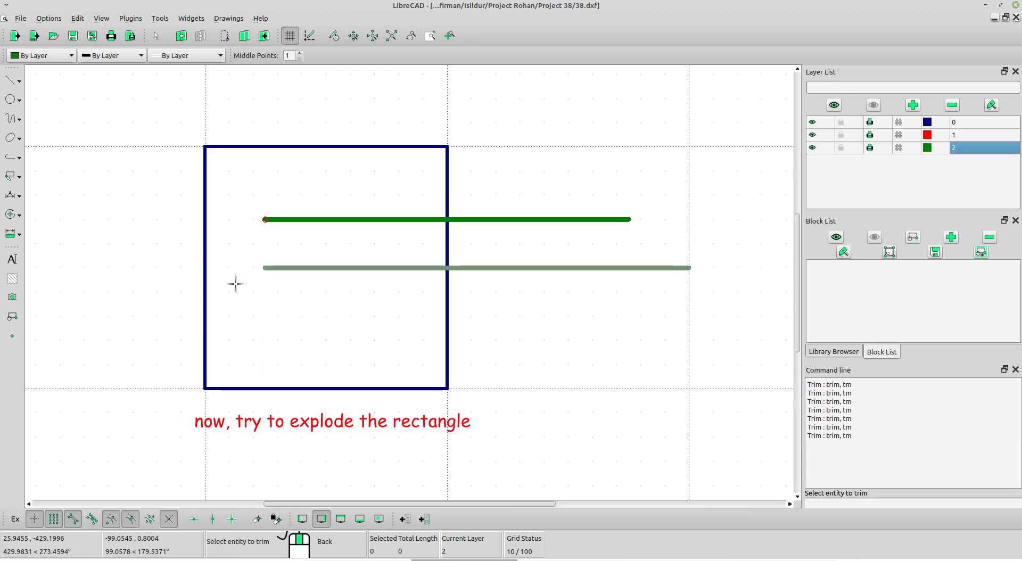
click(15, 178)
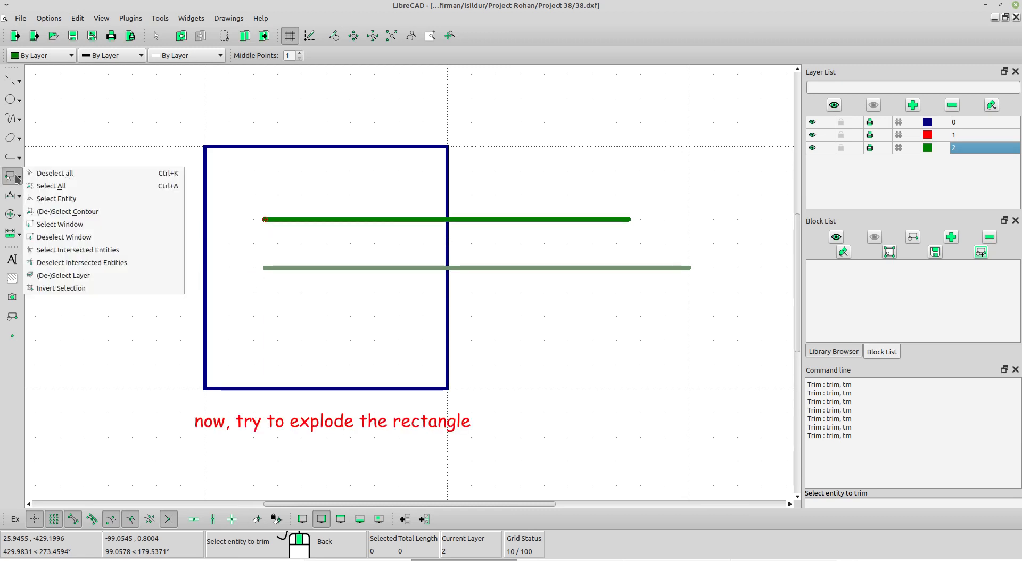
click(52, 174)
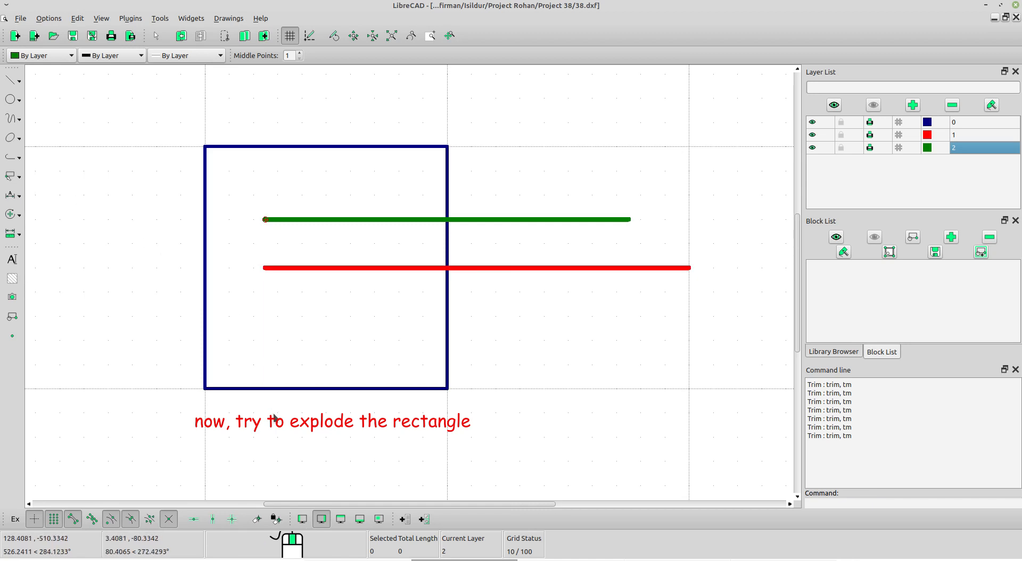
Explode the blue rectangle crossed by the green and red lines into separate segments.
click(233, 362)
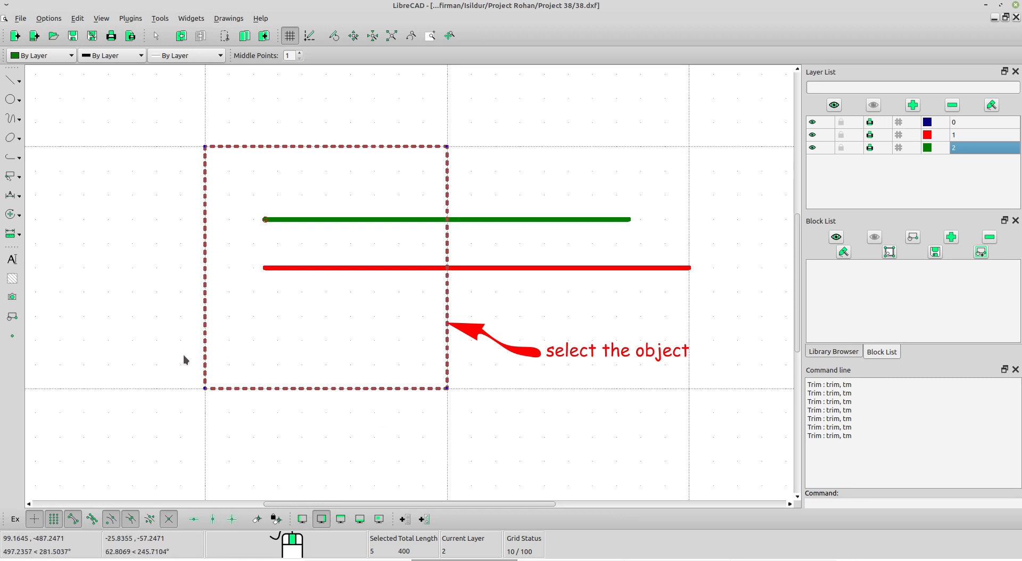
click(16, 218)
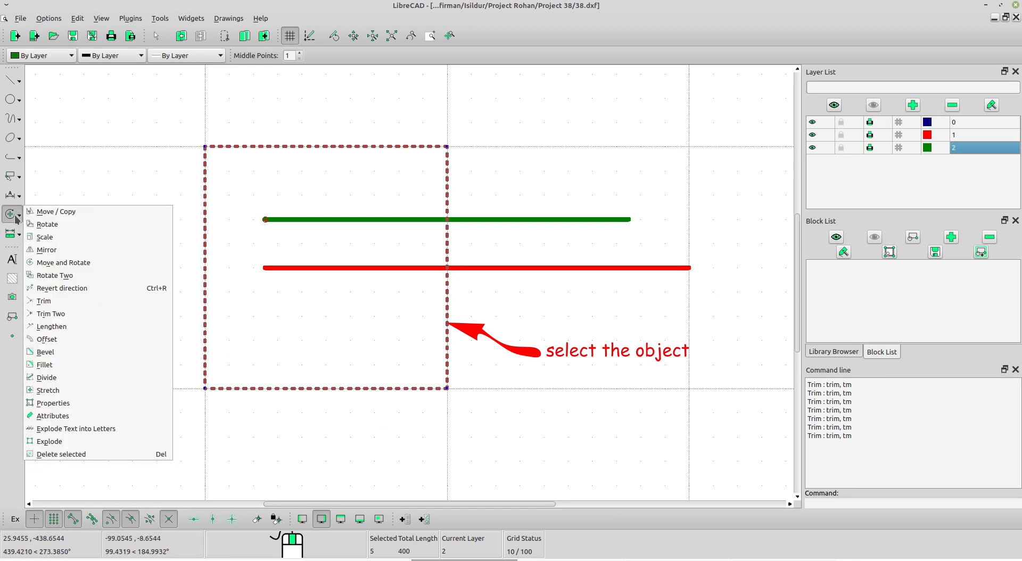
click(83, 443)
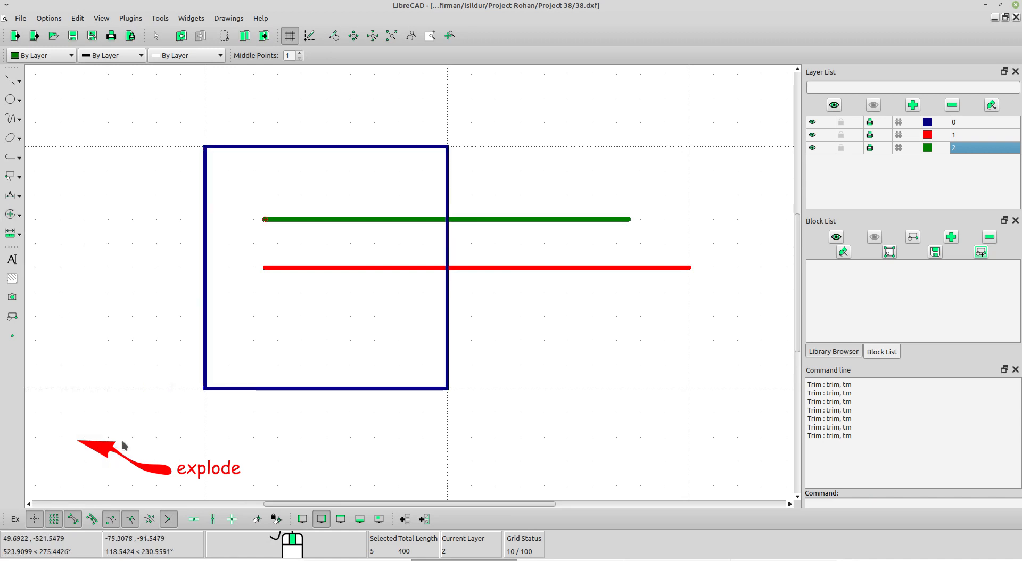
Check that the rectangle's bottom and left sides can be selected individually, clearing the selection each time.
click(278, 389)
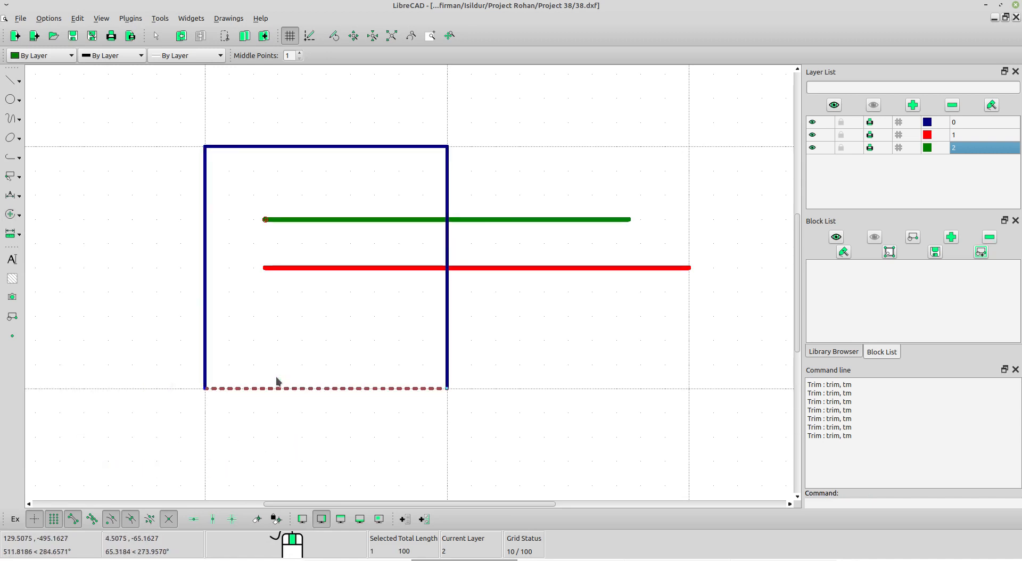
click(13, 176)
click(40, 179)
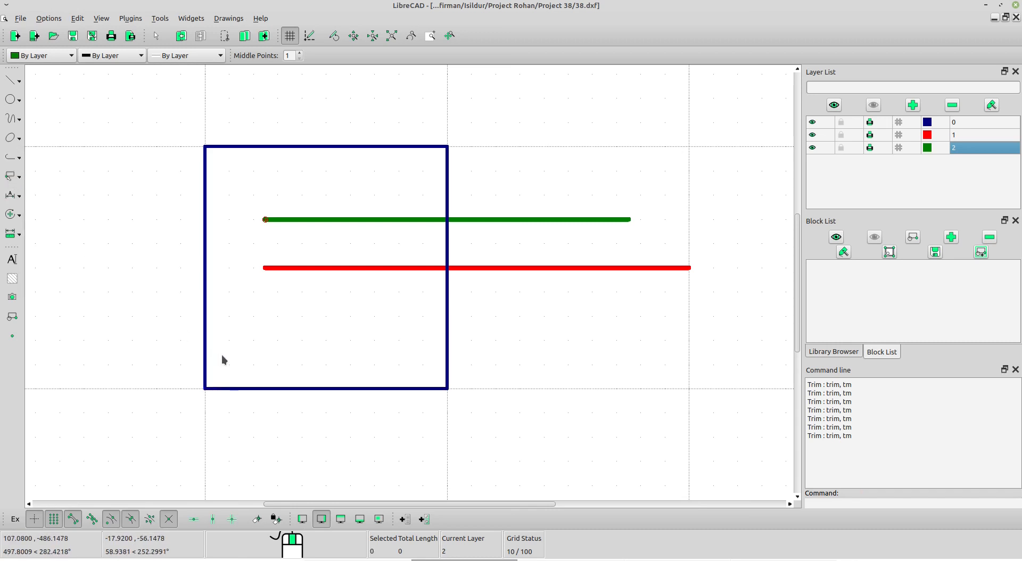
click(205, 342)
click(12, 176)
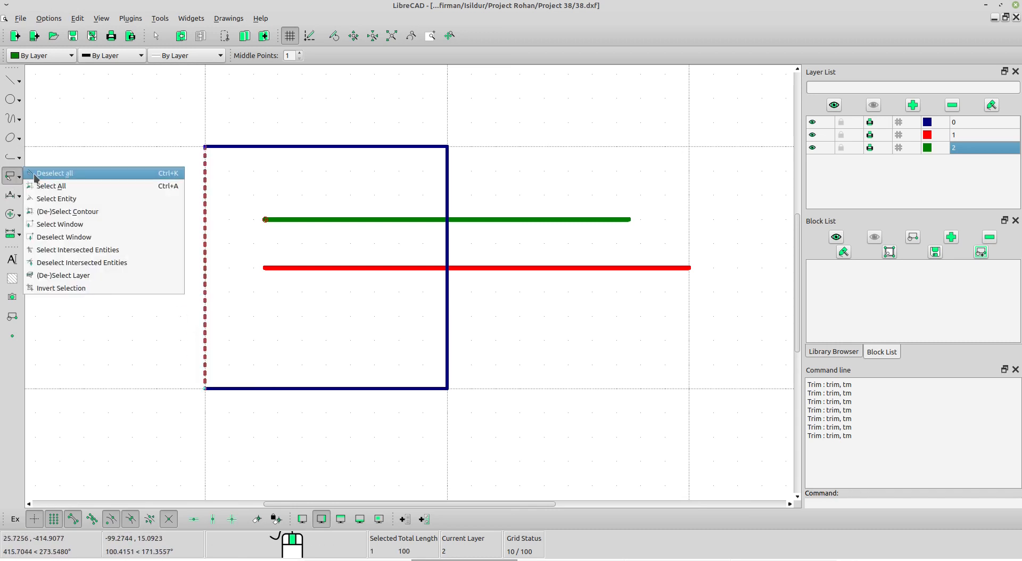
click(41, 176)
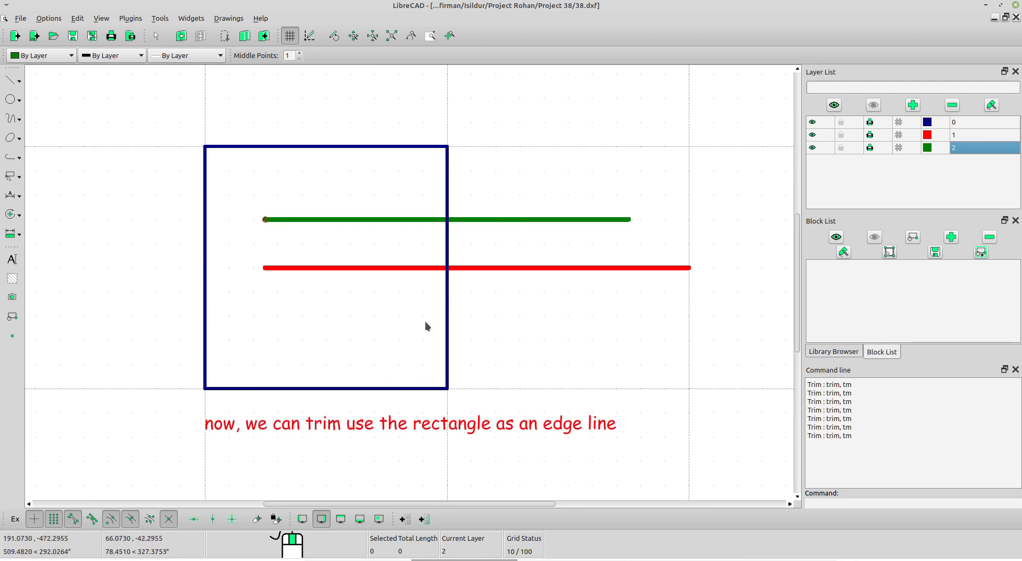
Trim the red and green horizontal lines at the right side of the exploded rectangle, keeping the portions inside it.
click(13, 214)
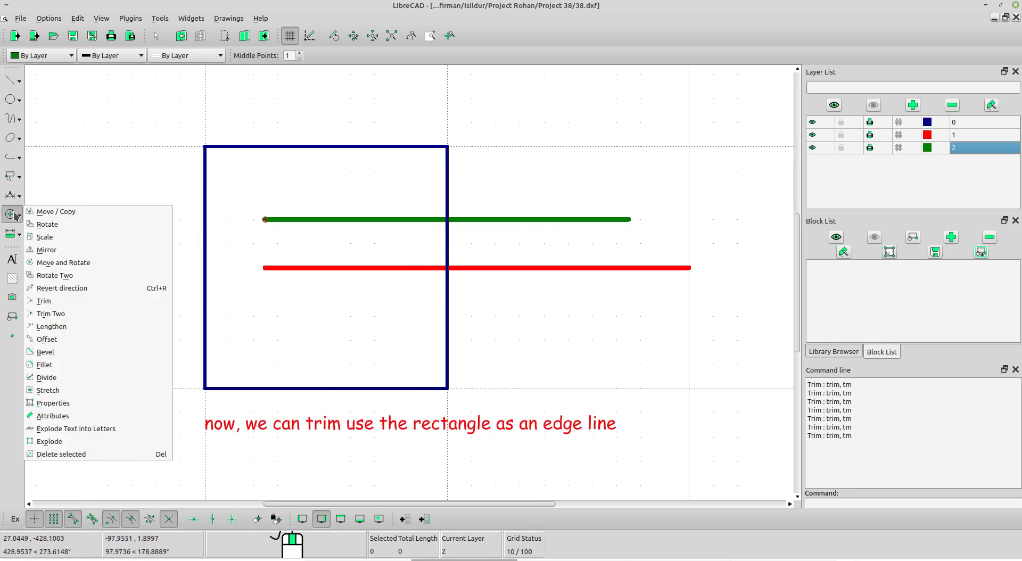
click(44, 302)
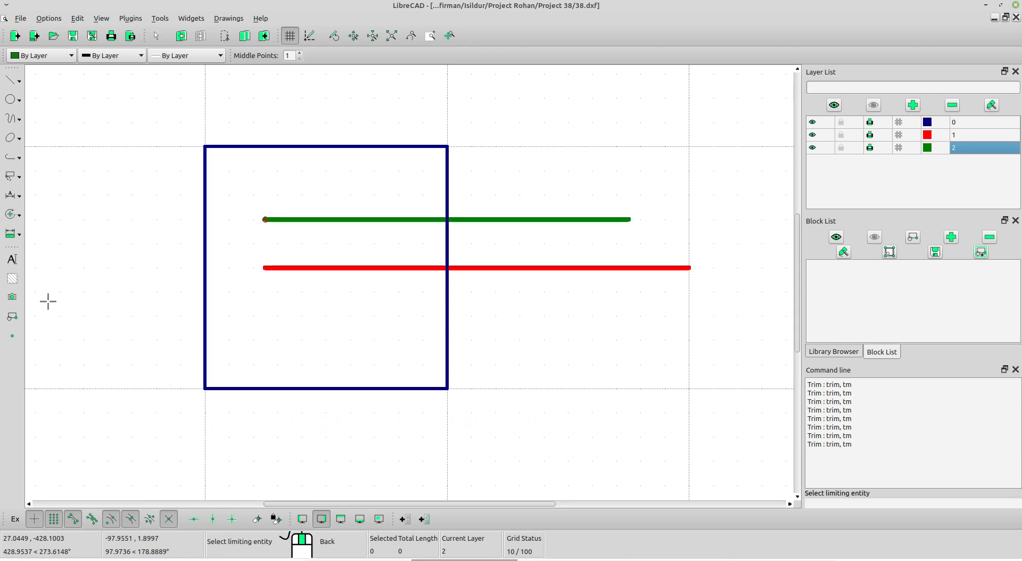
click(447, 308)
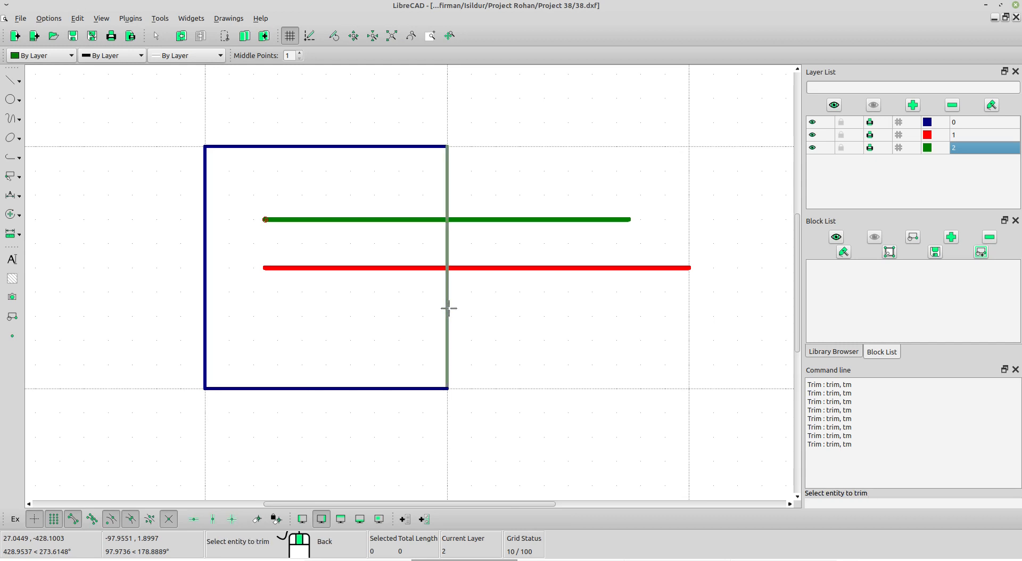
click(419, 267)
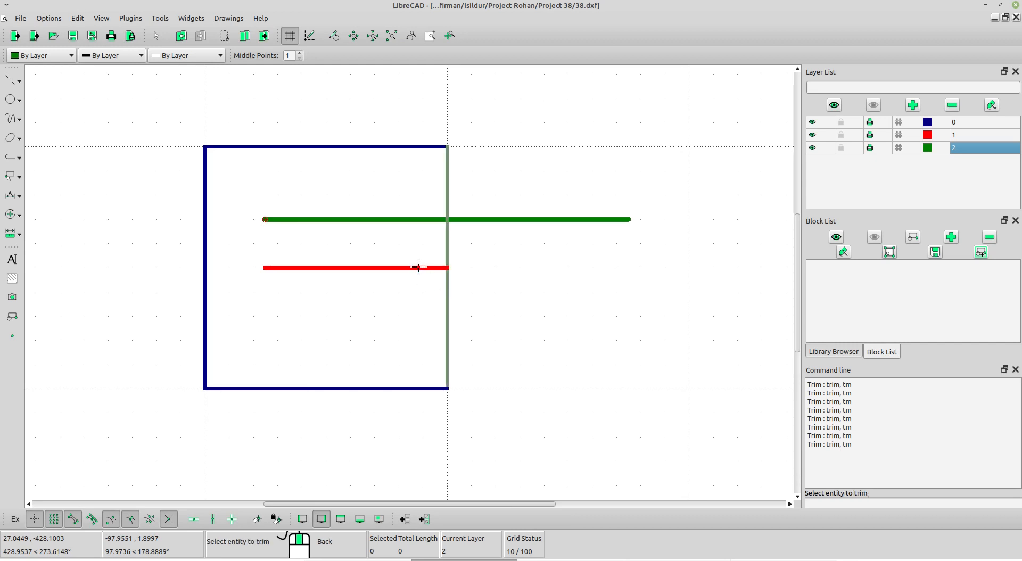
click(411, 221)
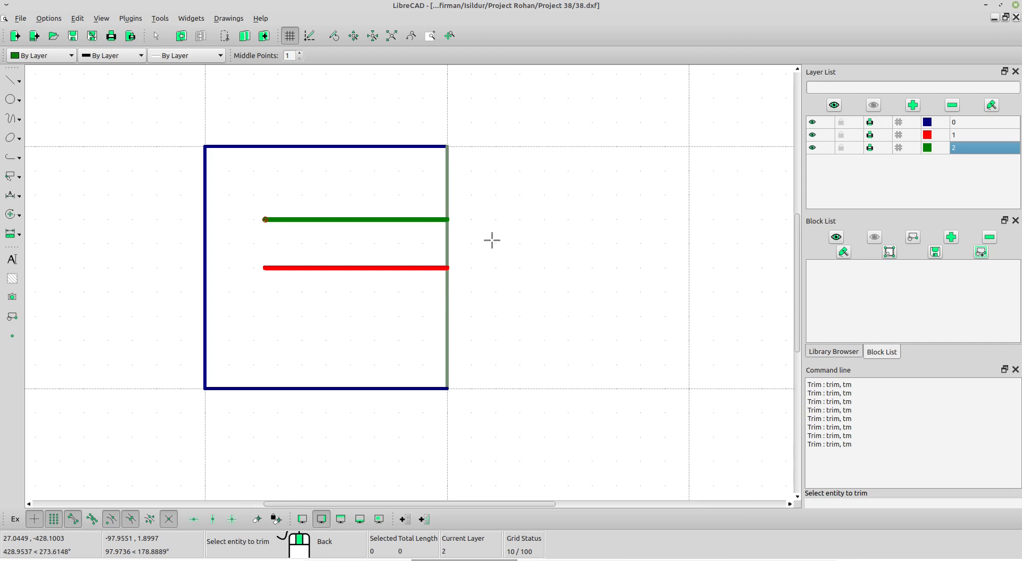
right_click(493, 239)
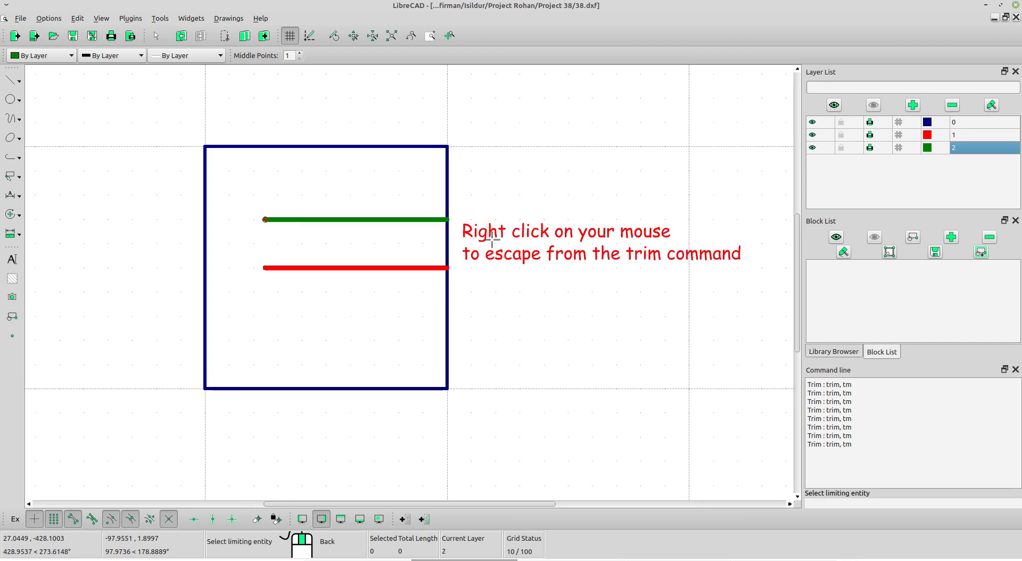
right_click(495, 246)
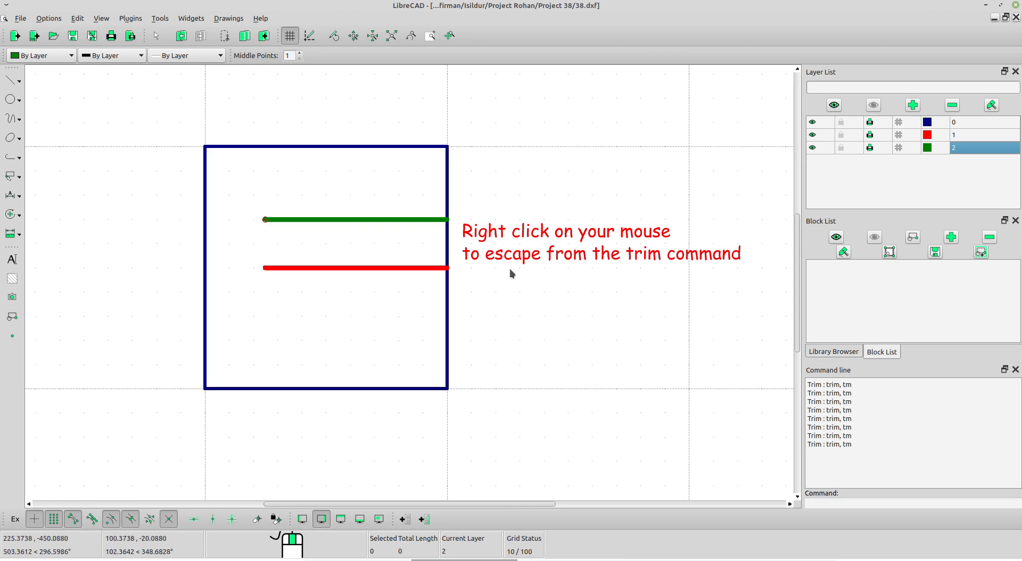
Draw a second blue rectangle, 100 by 100 units, on layer 0 to the right of the first rectangle.
middle_drag(546, 271, 406, 272)
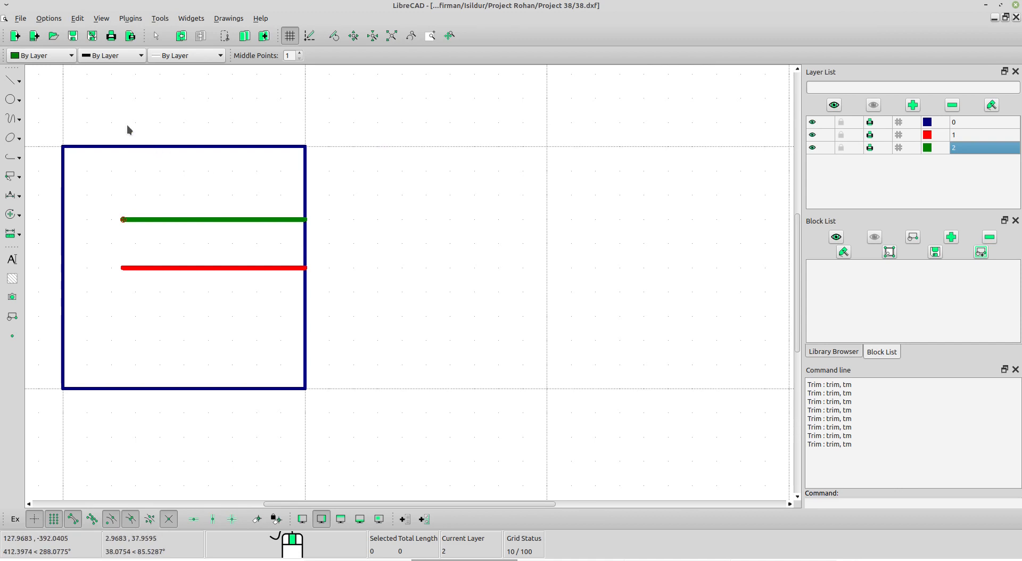
click(14, 81)
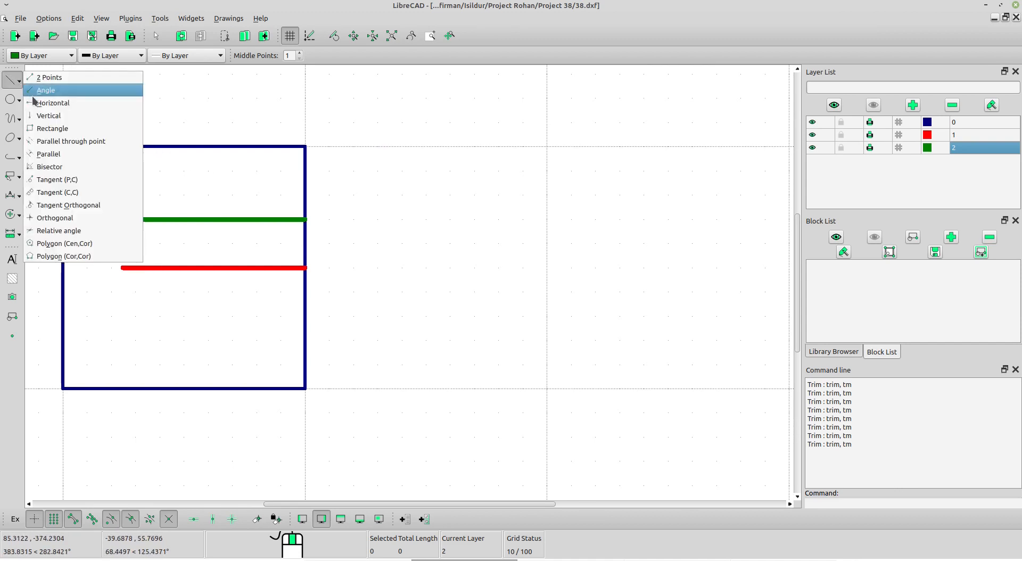
click(14, 80)
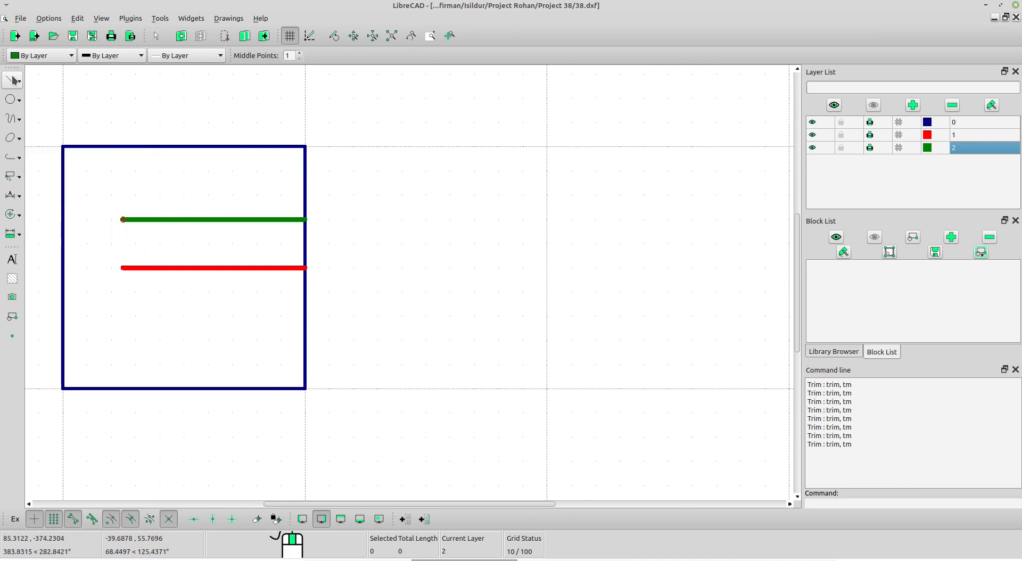
click(960, 123)
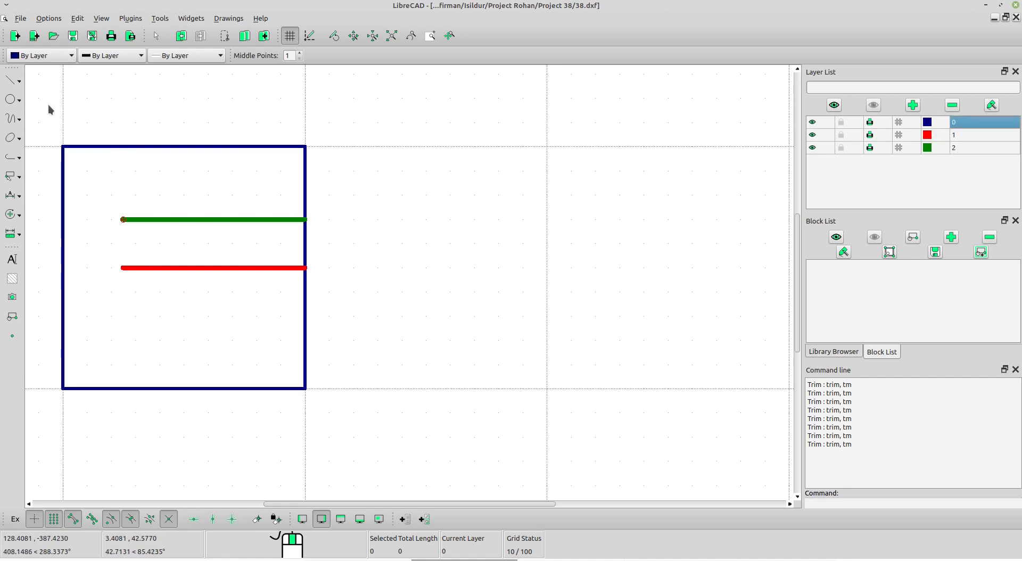
click(15, 81)
click(52, 128)
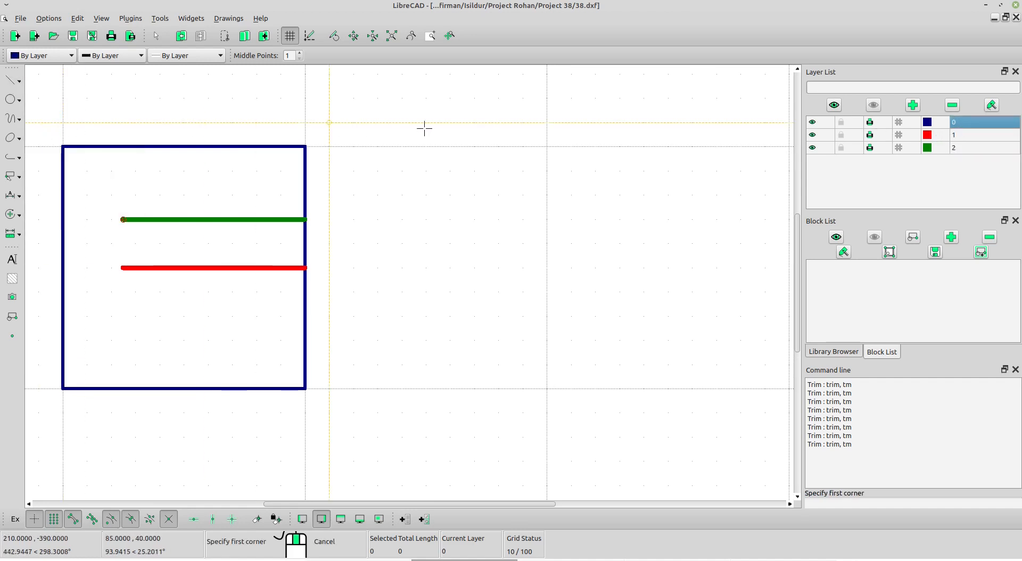
shift+scroll(555, 201, right, 1)
scroll(534, 203, down, 1)
shift+scroll(422, 212, right, 2)
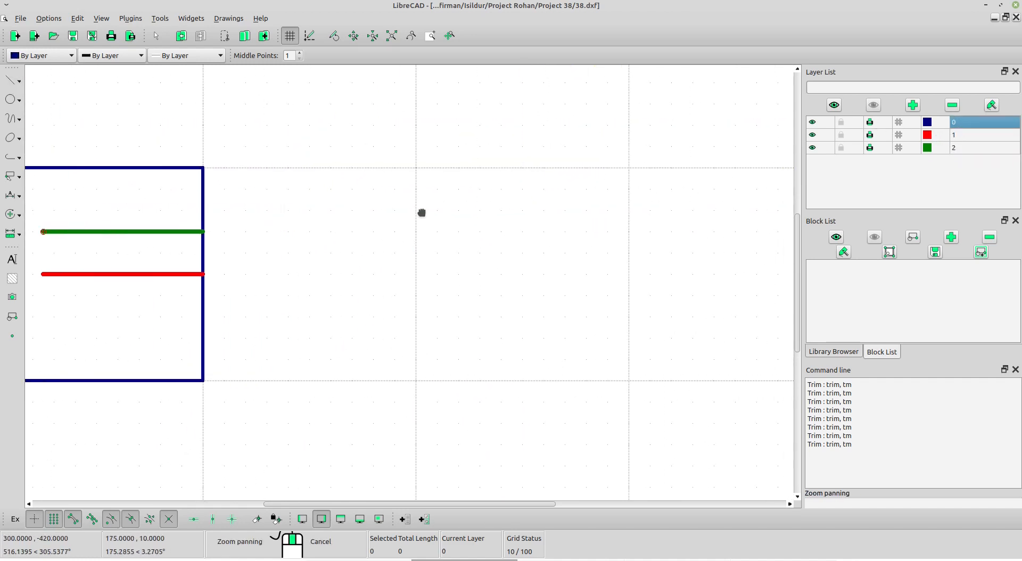
shift+scroll(447, 212, left, 1)
scroll(436, 197, down, 1)
click(429, 182)
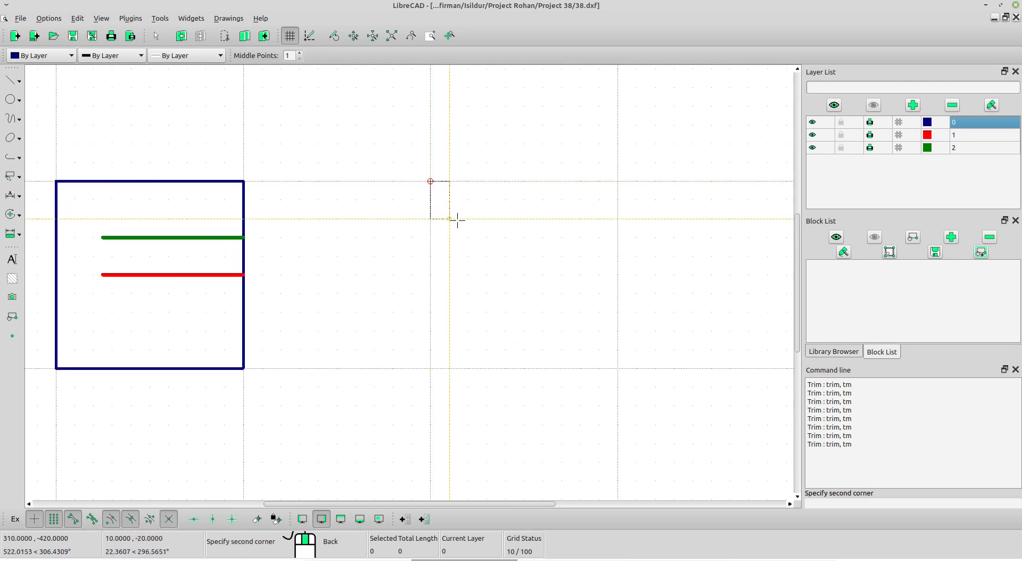
click(620, 372)
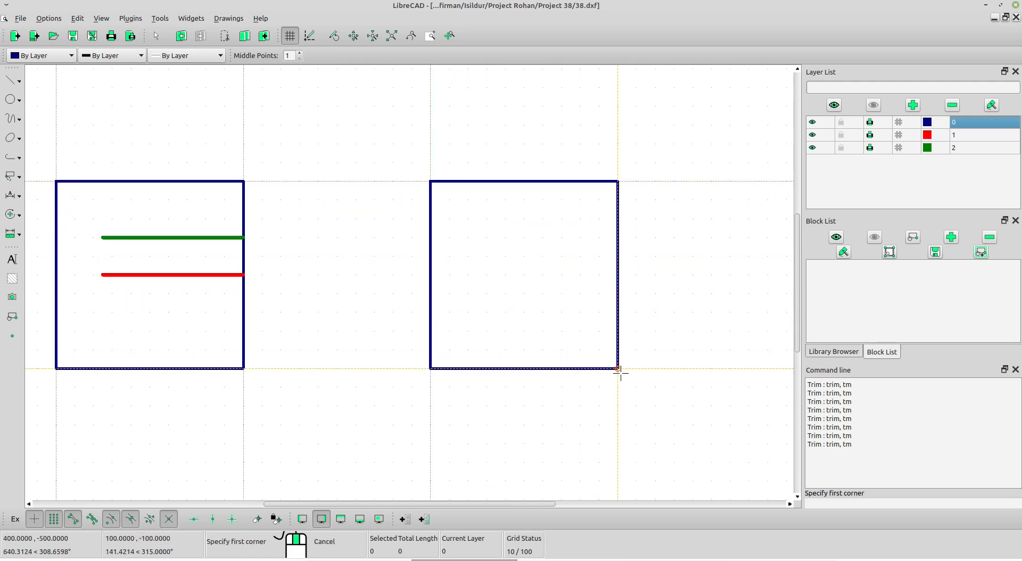
Draw a 150-unit horizontal red line on layer 1, centred on the upper part of the new rectangle's right side.
click(964, 134)
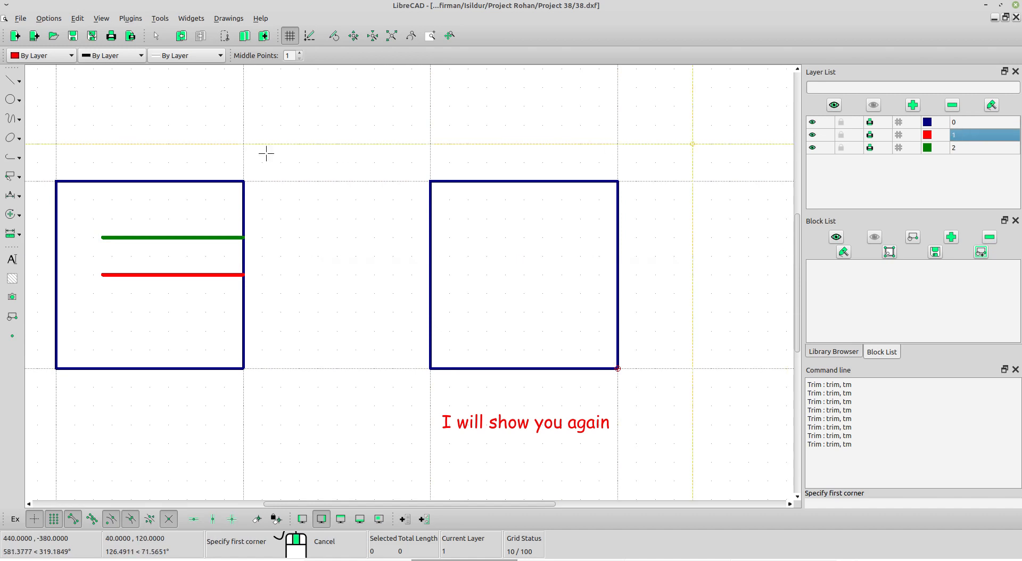
click(15, 83)
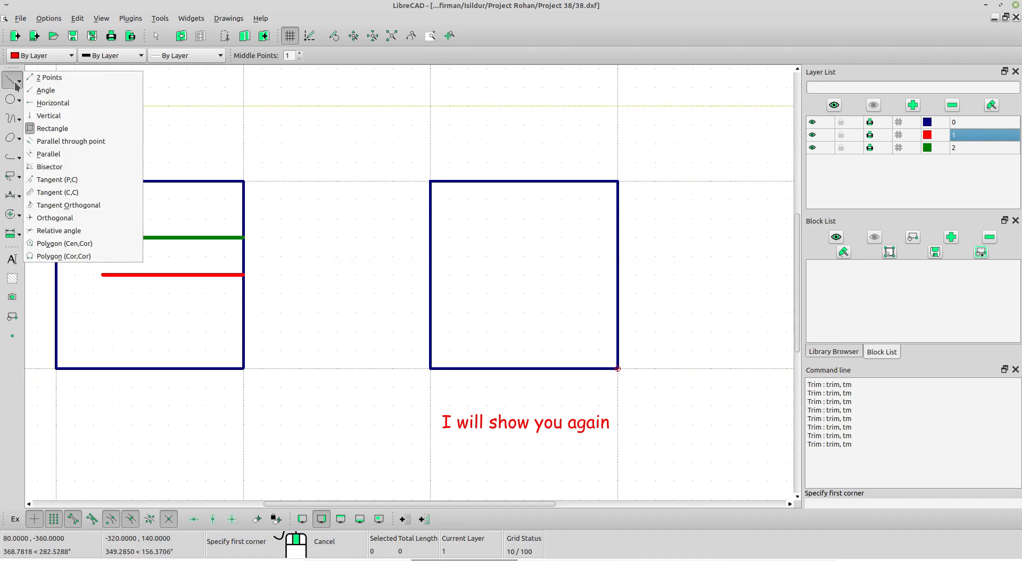
click(40, 103)
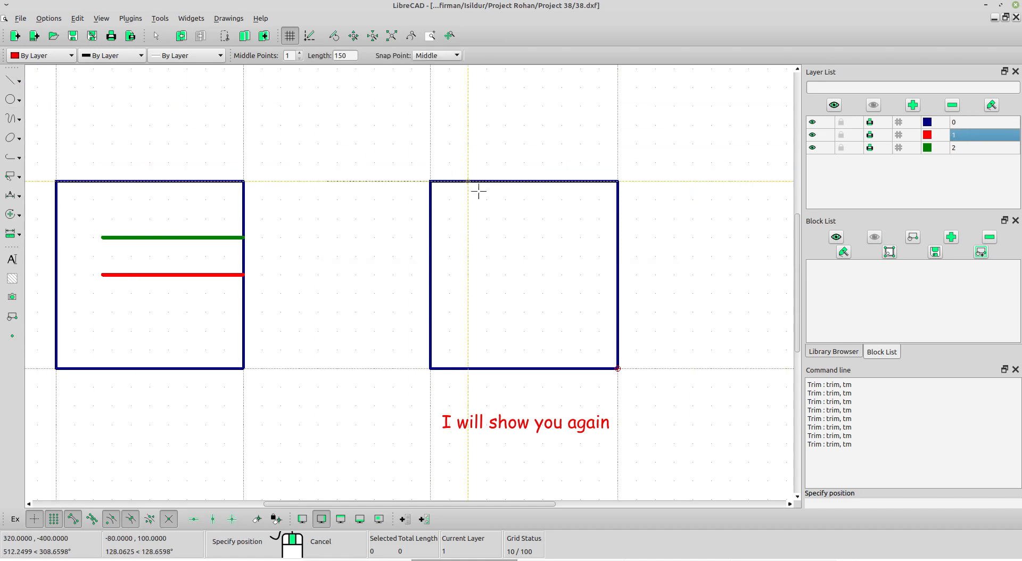
click(618, 256)
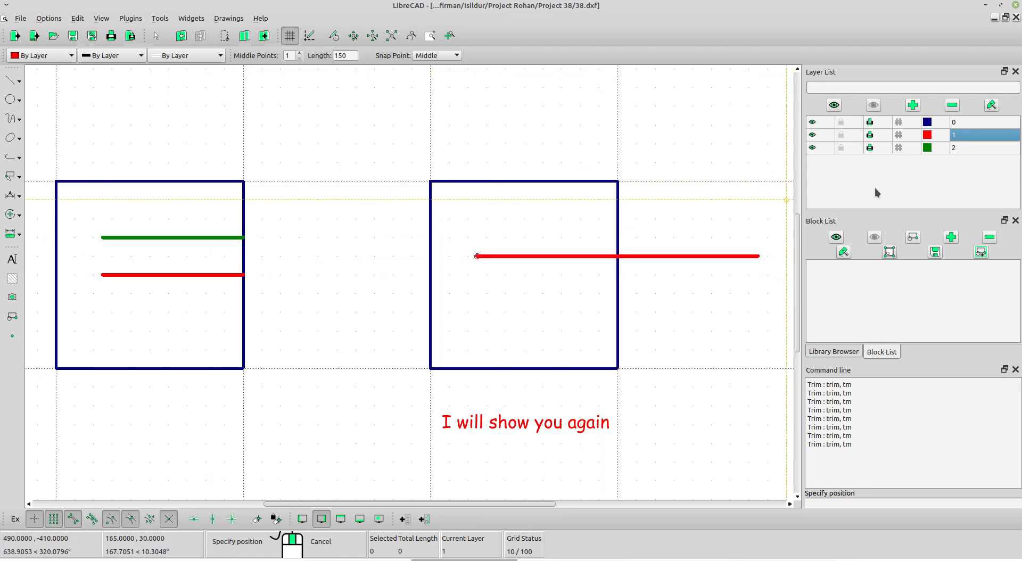
Draw a 150-unit horizontal green line on layer 2, 30 units below the red line and centred on the new rectangle's right side.
click(954, 148)
click(11, 80)
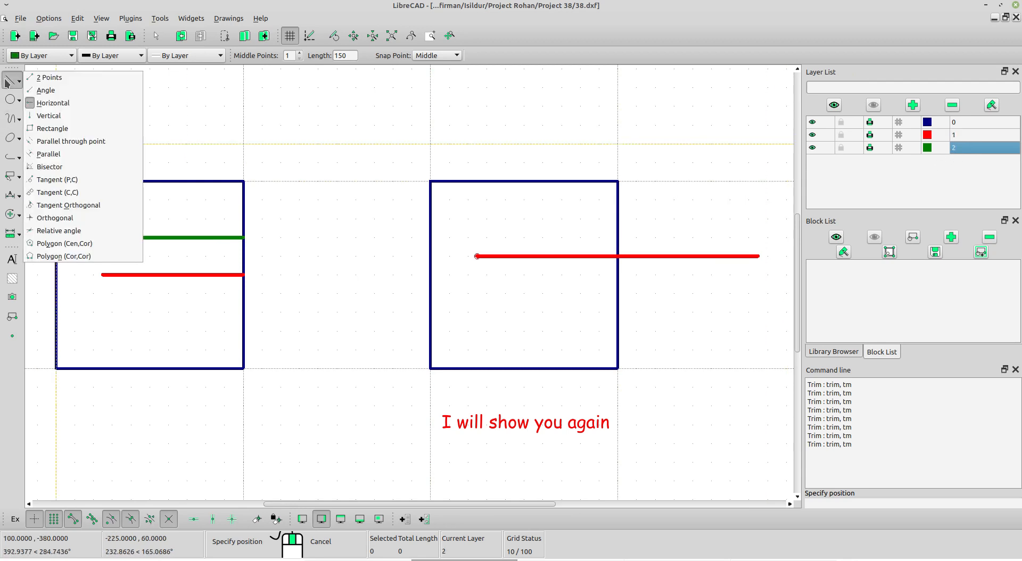
click(43, 103)
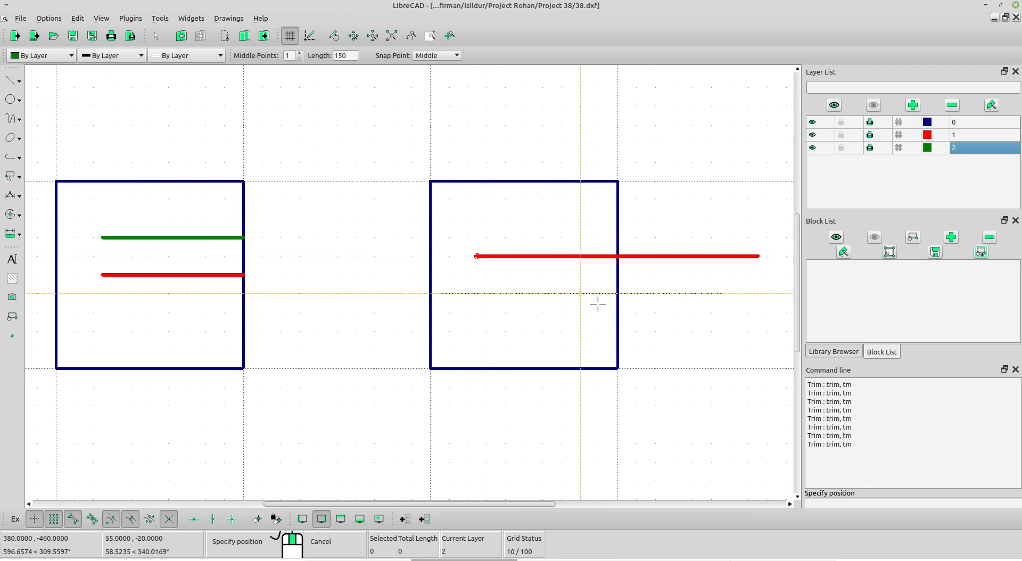
click(619, 312)
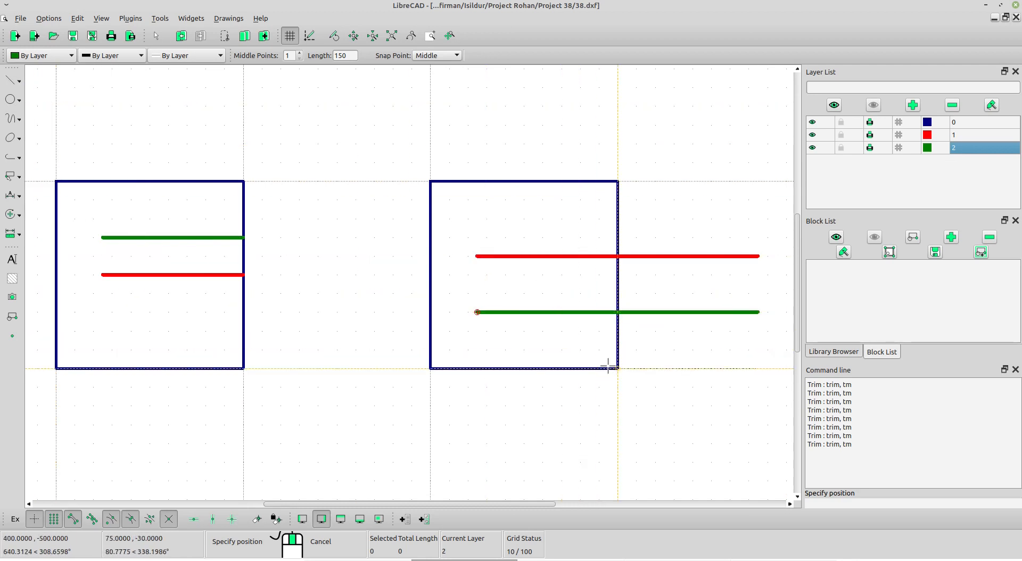
middle_drag(610, 366, 521, 367)
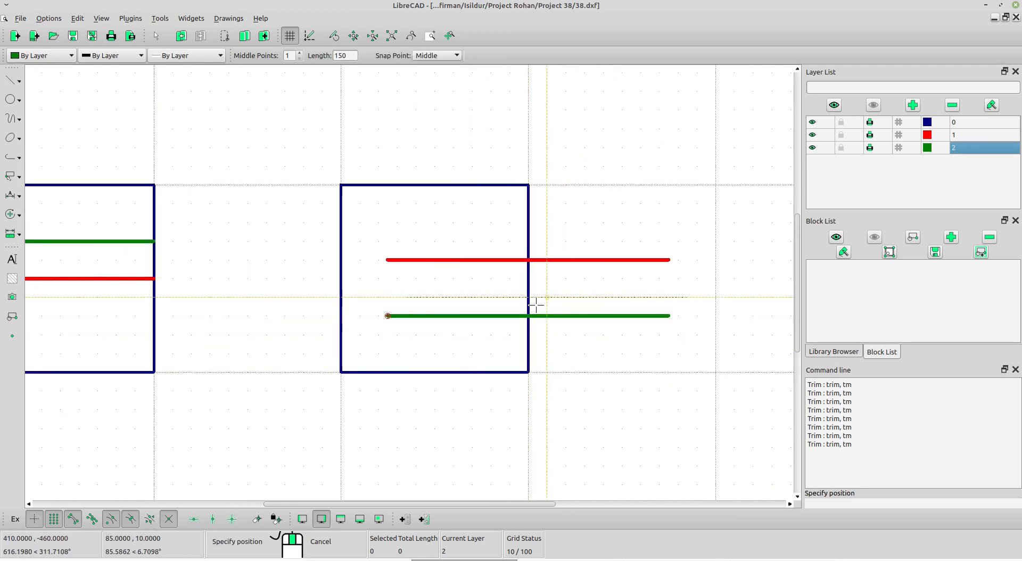
click(12, 176)
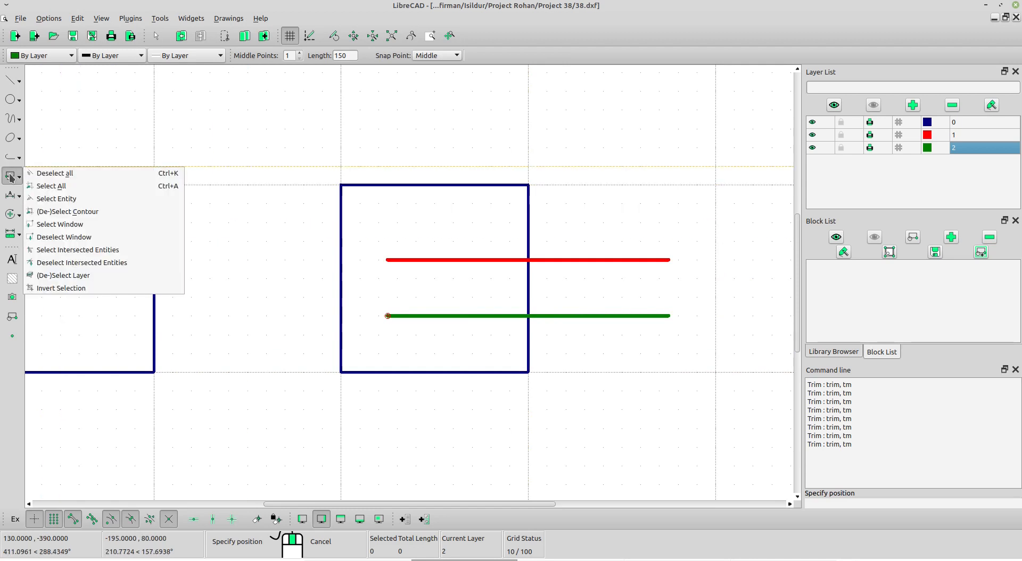
click(50, 170)
middle_drag(274, 299, 260, 274)
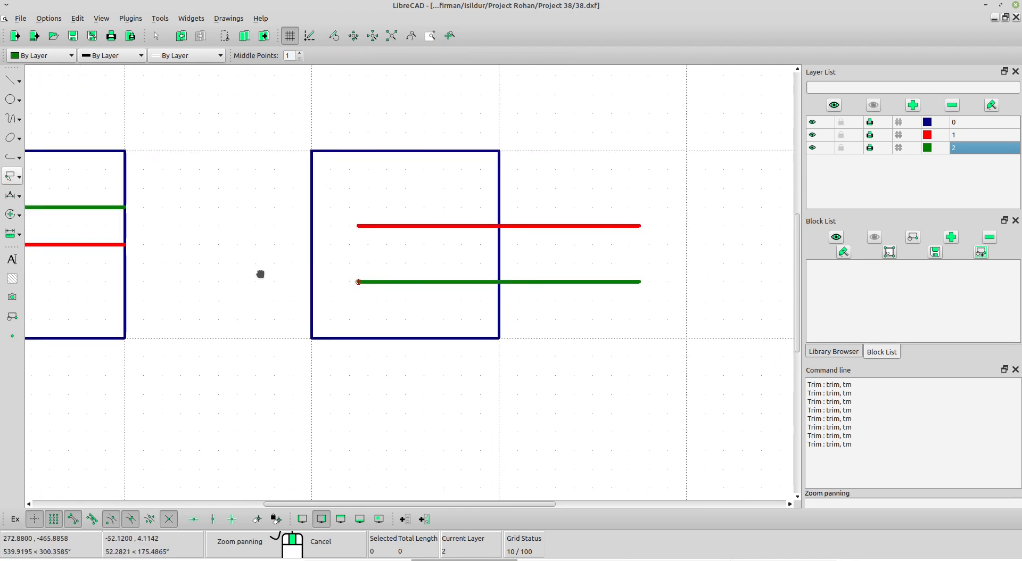
click(12, 214)
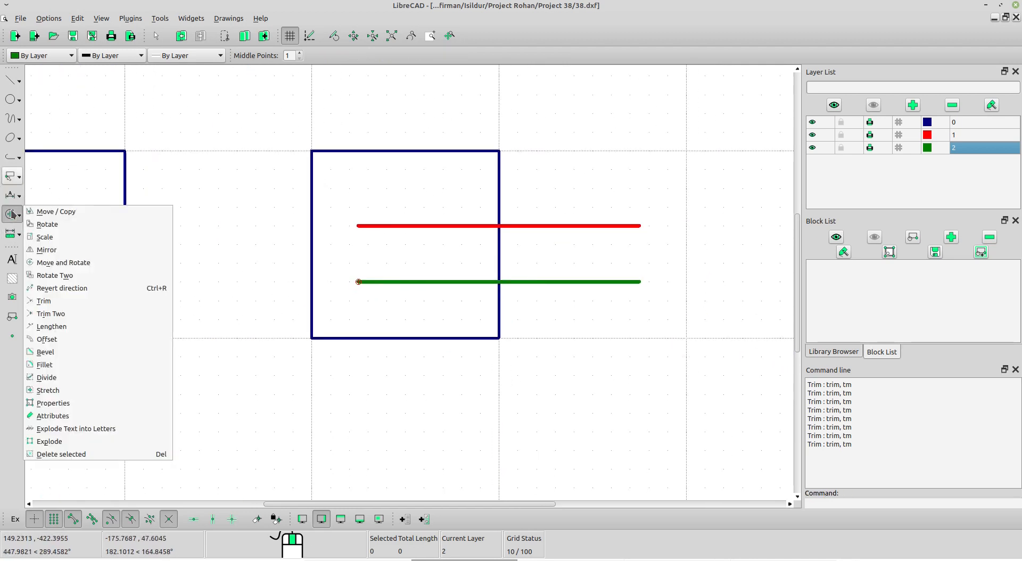
click(46, 302)
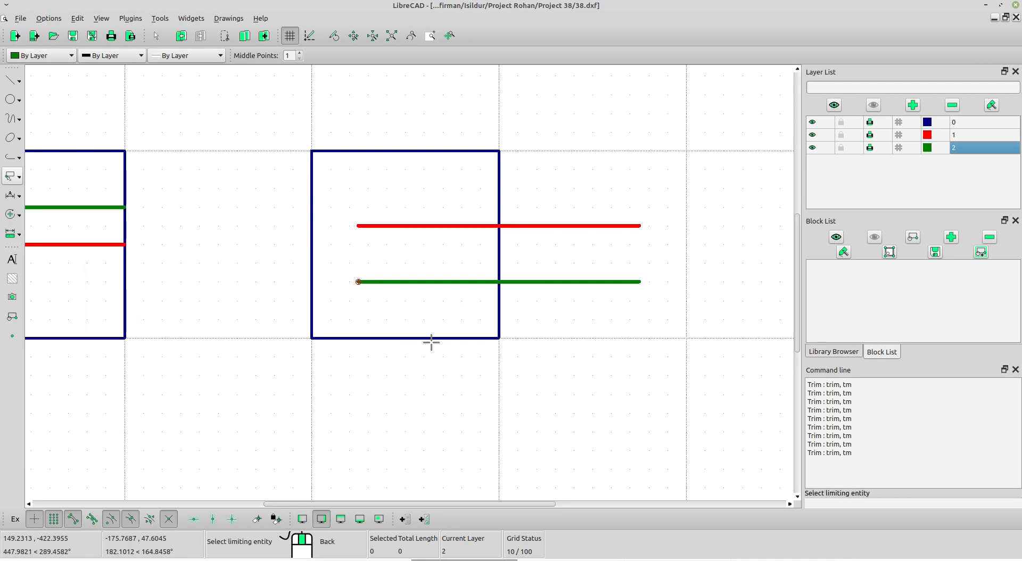
click(482, 282)
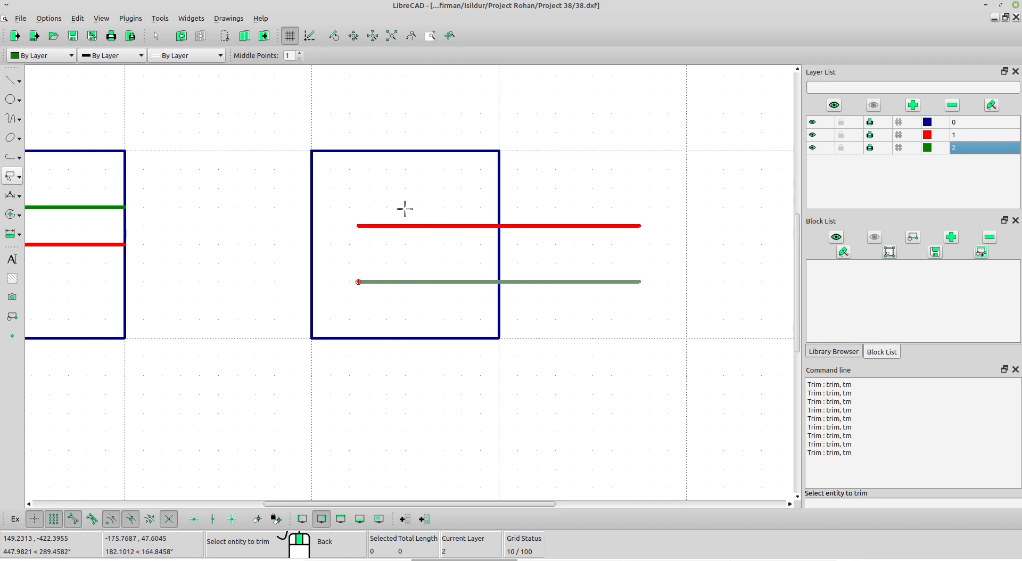
click(11, 181)
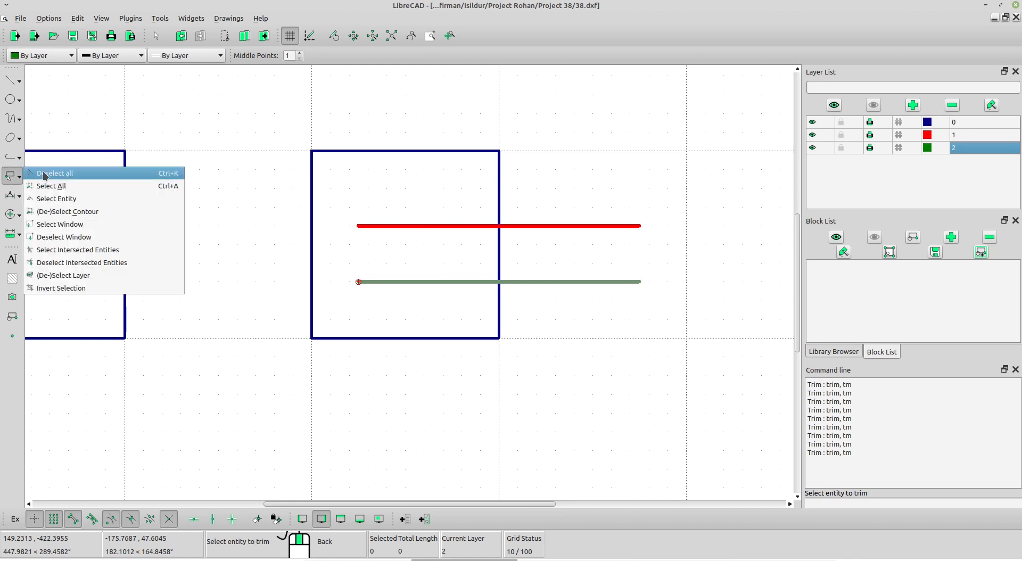
click(49, 172)
Explode the second blue rectangle into separate segments.
middle_click(266, 313)
middle_drag(266, 313, 276, 304)
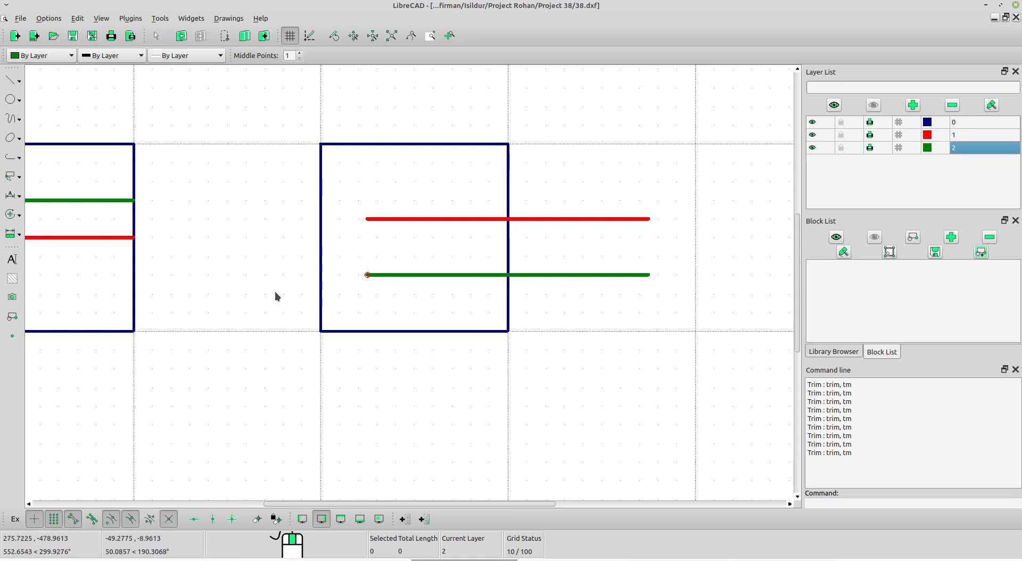
drag(337, 322, 297, 302)
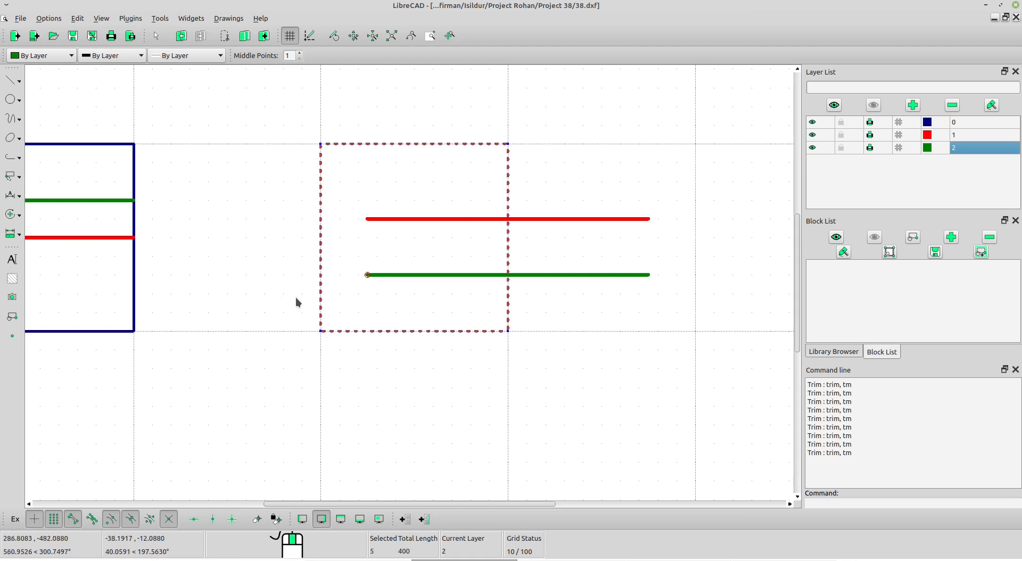
click(13, 216)
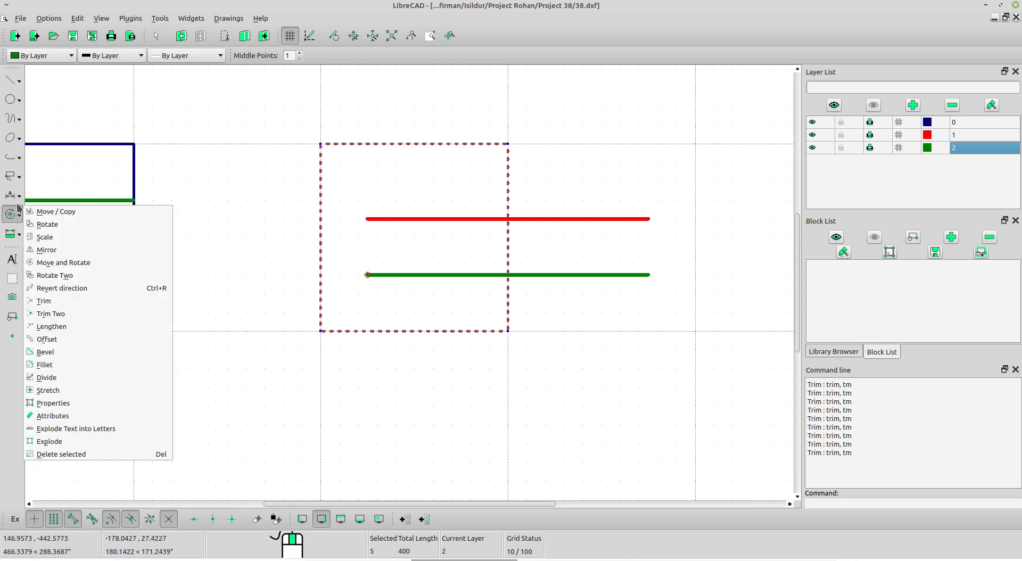
click(59, 443)
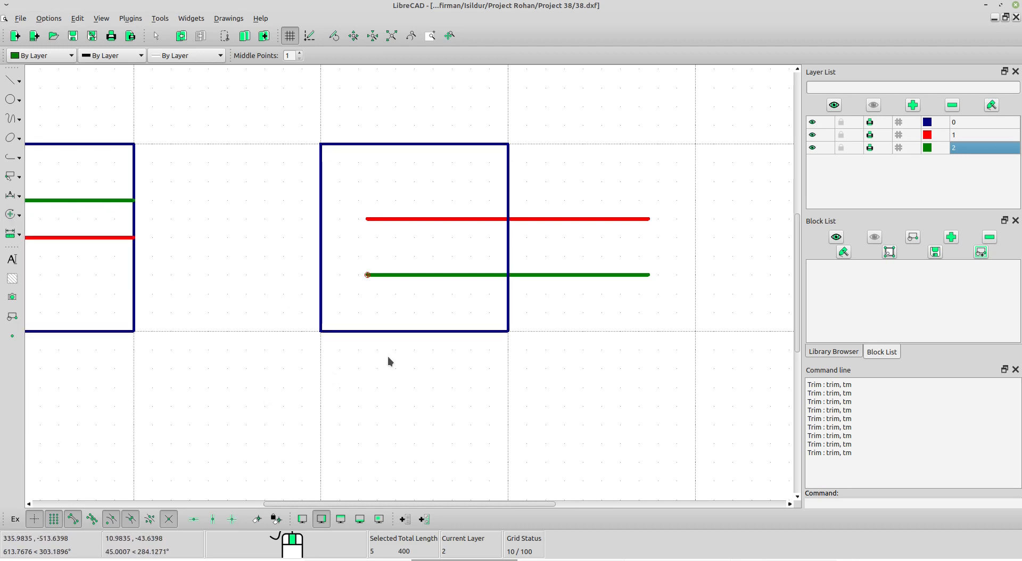
Check that the bottom side of the second rectangle can be selected individually, and clear the selection.
click(365, 331)
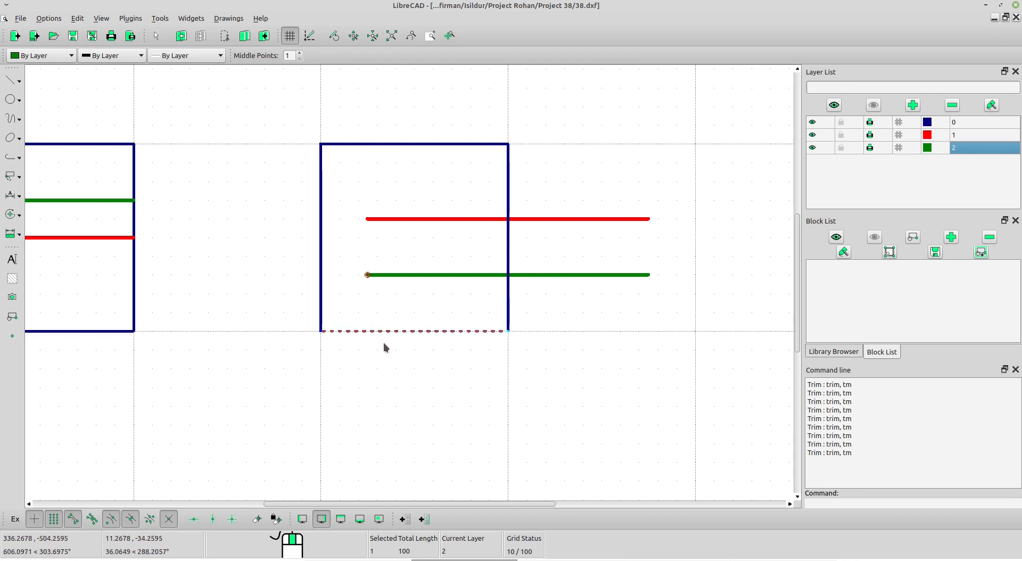
click(15, 177)
click(41, 175)
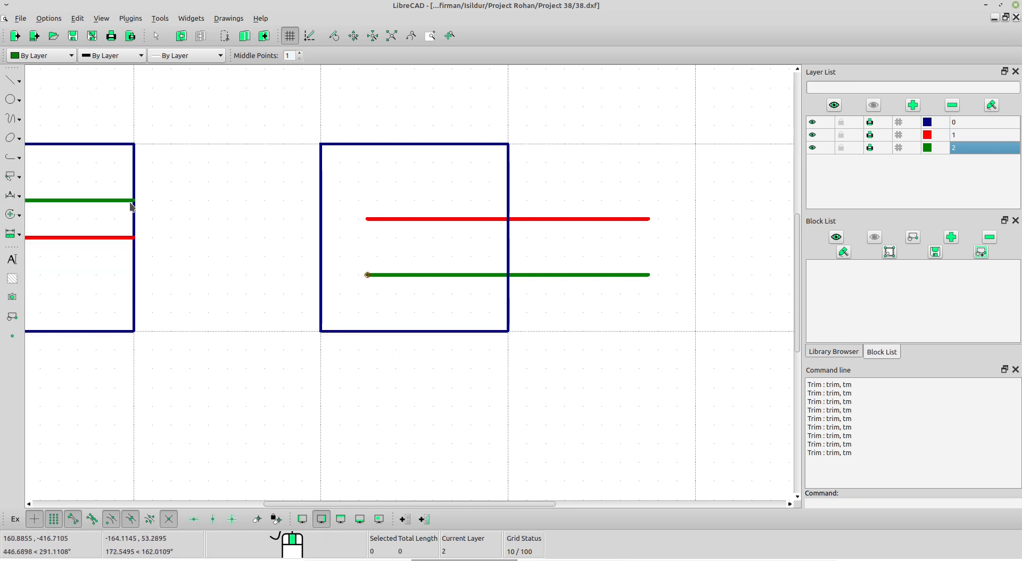
Check that the left side of the second rectangle can be selected individually, and clear the selection.
click(308, 294)
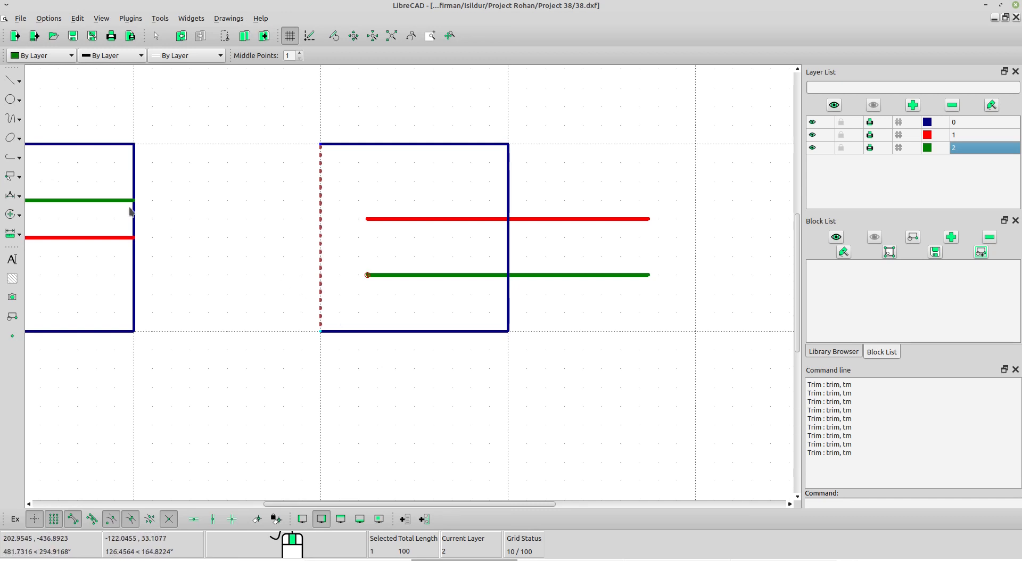
click(15, 176)
click(42, 175)
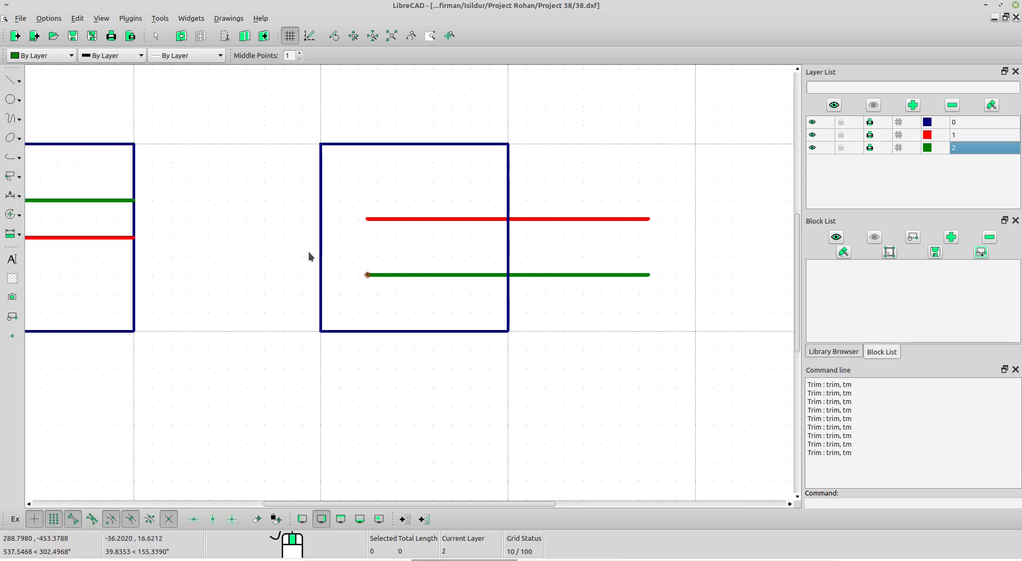
Trim the green and red lines to the second rectangle's right side, keeping their portions inside the rectangle.
click(10, 214)
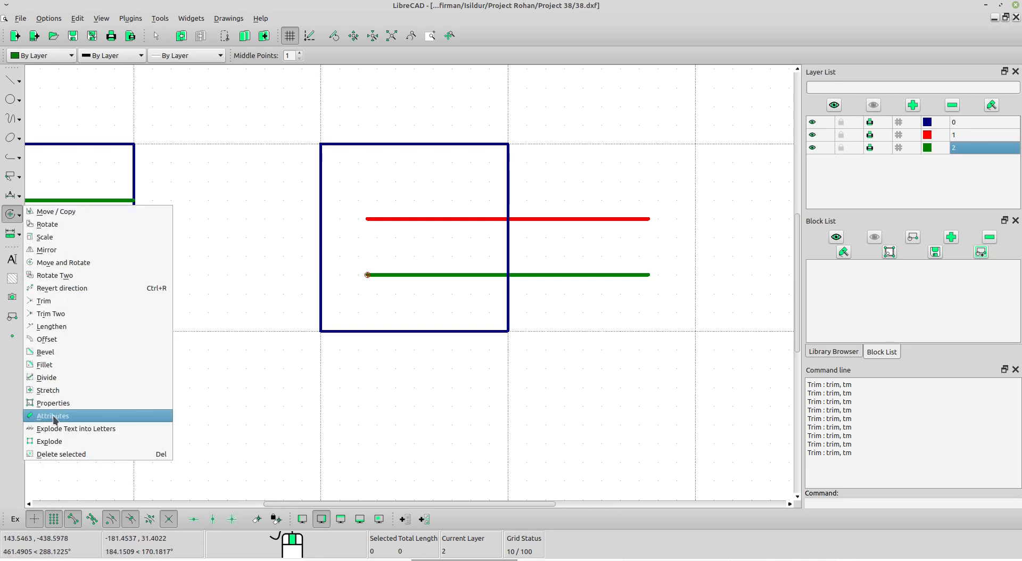
click(43, 301)
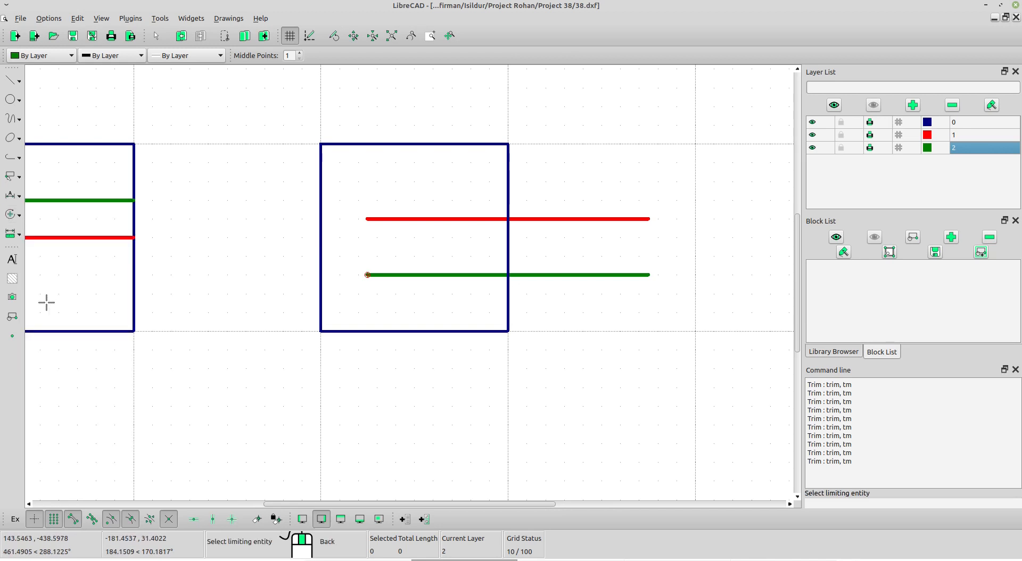
click(507, 300)
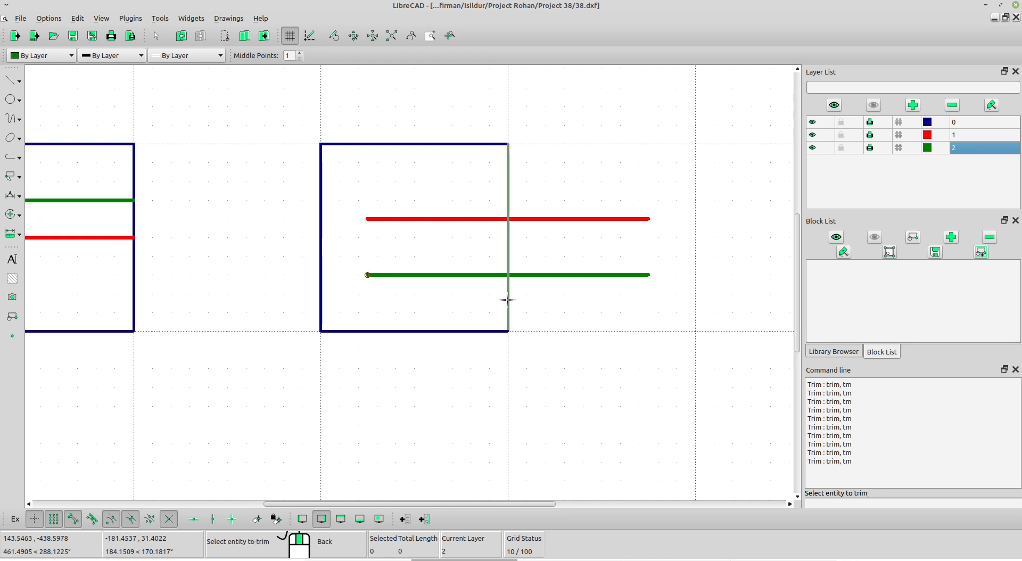
click(484, 275)
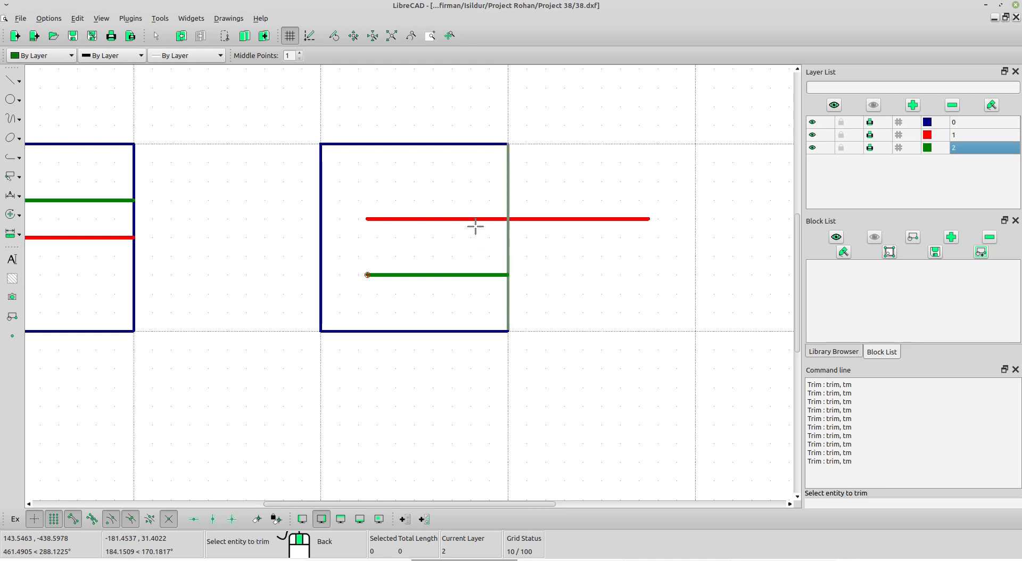
click(475, 219)
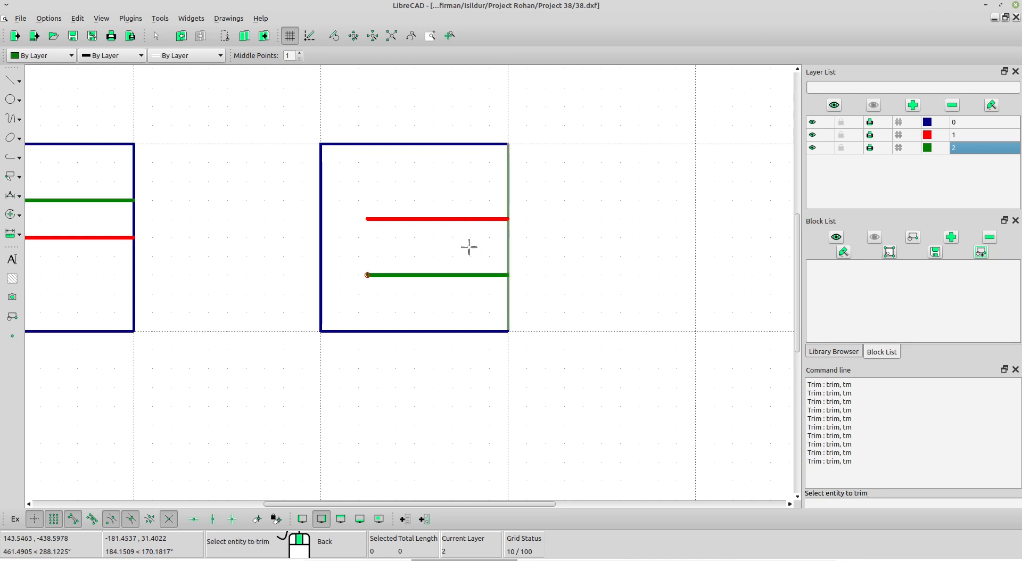
click(11, 176)
click(36, 178)
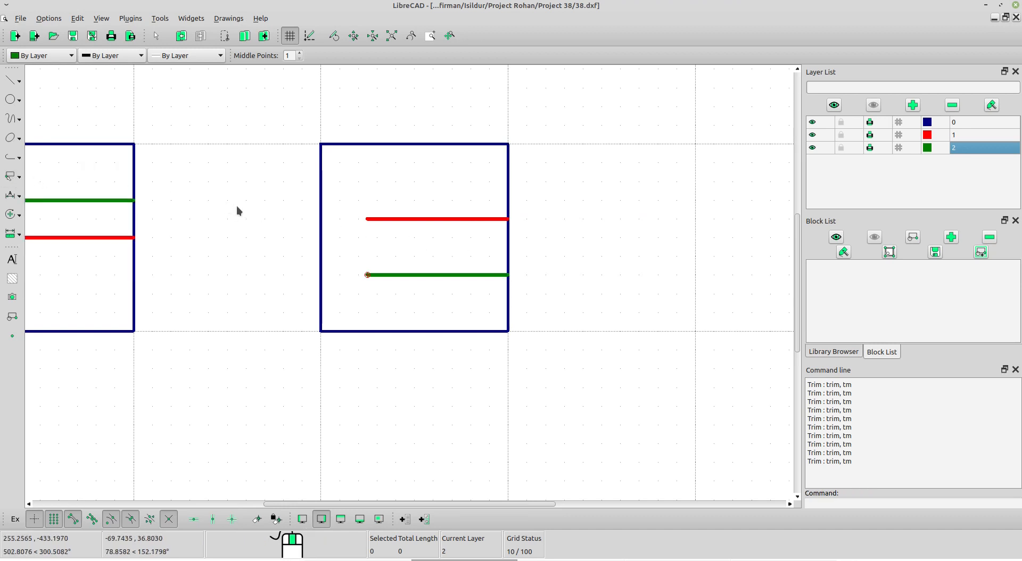
scroll(237, 205, down, 3)
middle_drag(238, 208, 313, 320)
scroll(311, 300, down, 2)
scroll(311, 301, down, 1)
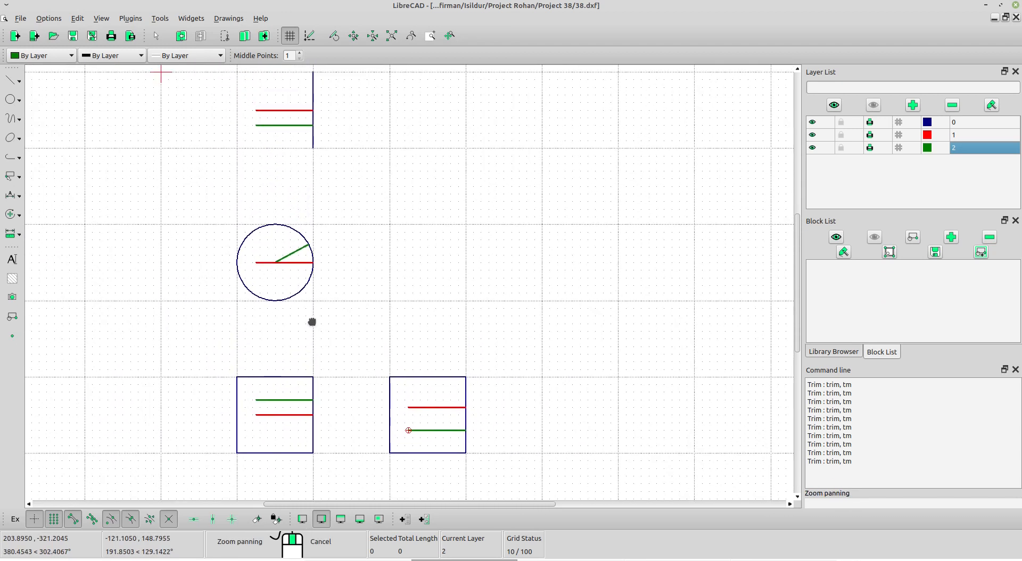